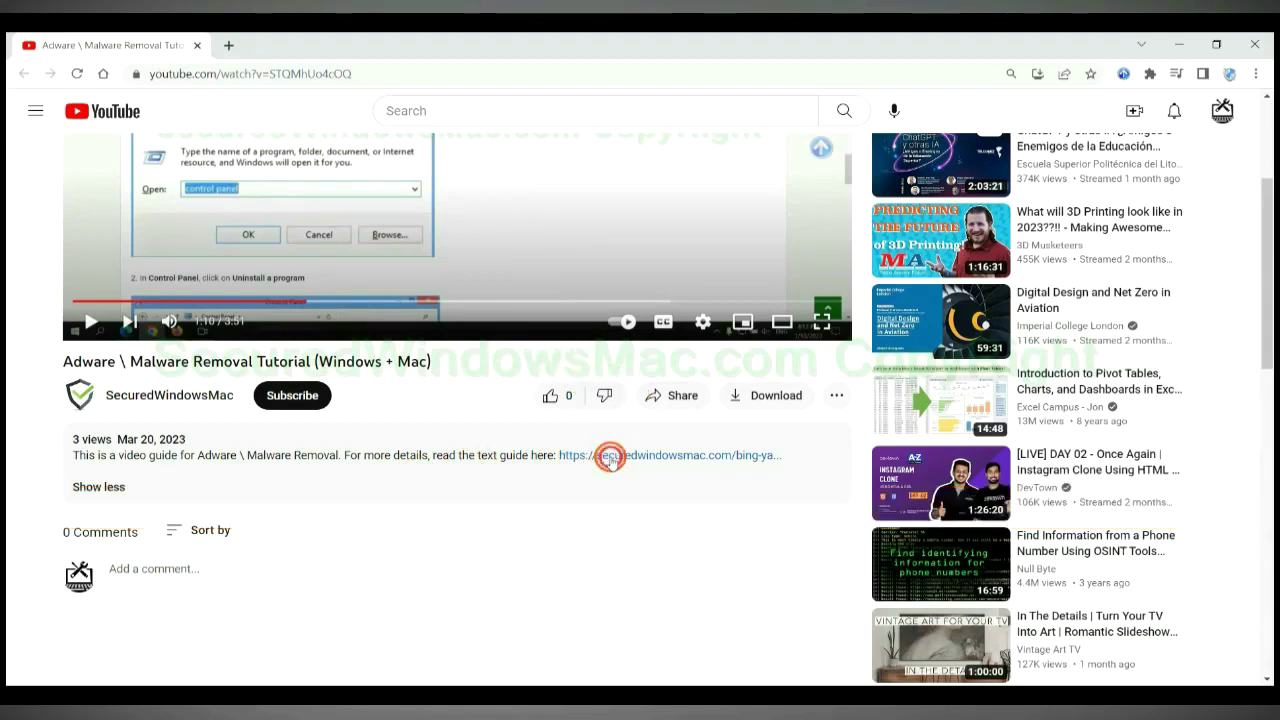
Open the securedwindowsmac.com text removal guide from the video description in a new tab.
click(610, 459)
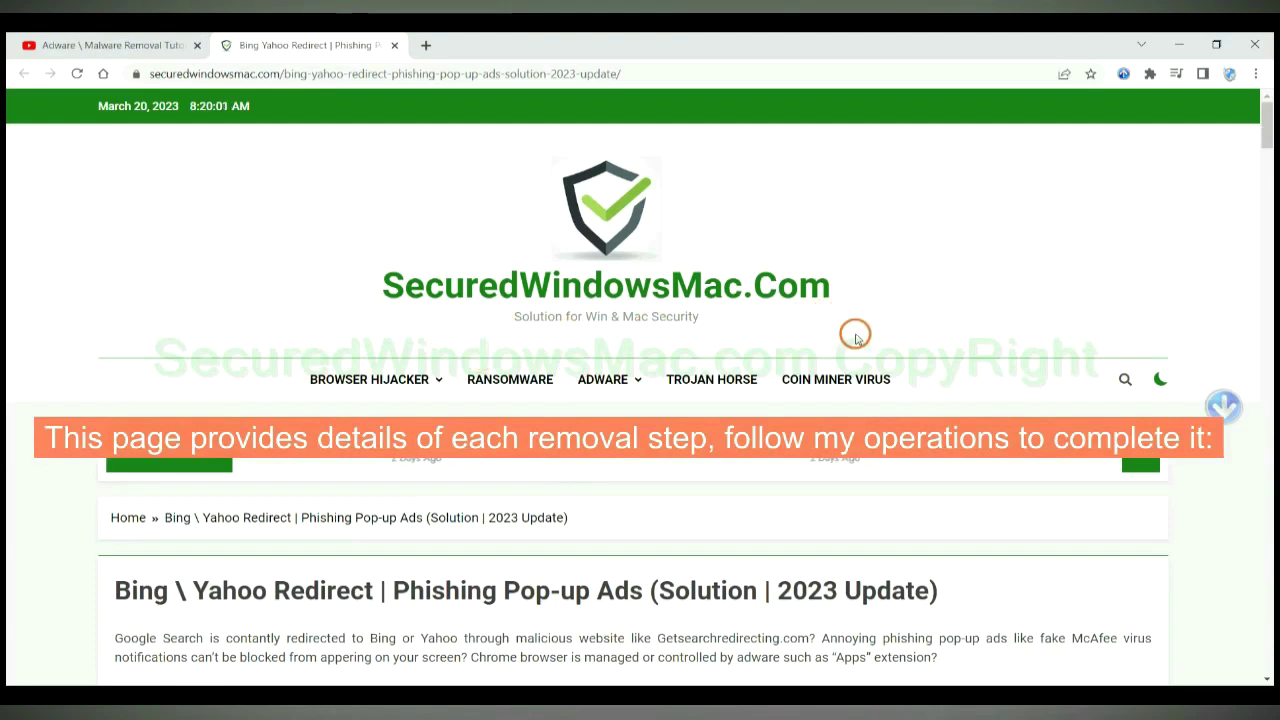
Scroll the guide down to the Instant Automatic Removal section.
scroll(855, 334, down, 2)
scroll(855, 334, down, 5)
scroll(855, 334, down, 4)
scroll(640, 380, down, 4)
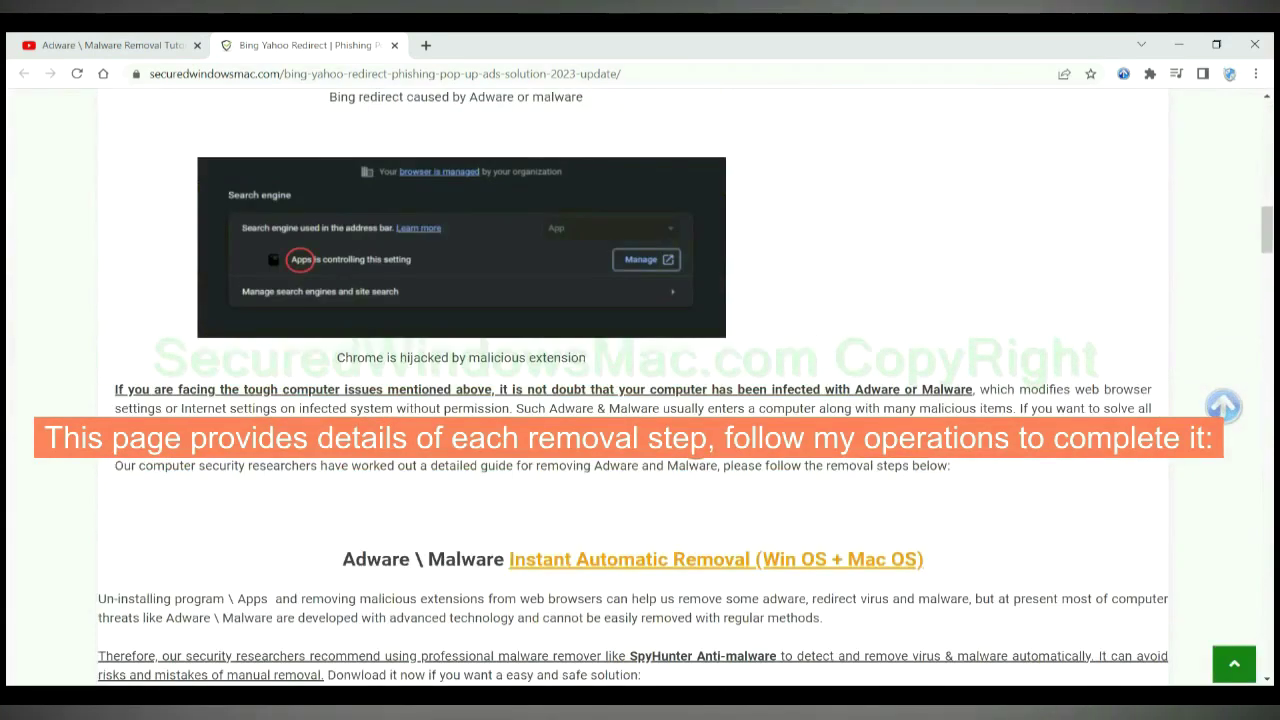
scroll(694, 440, down, 1)
scroll(694, 440, down, 1)
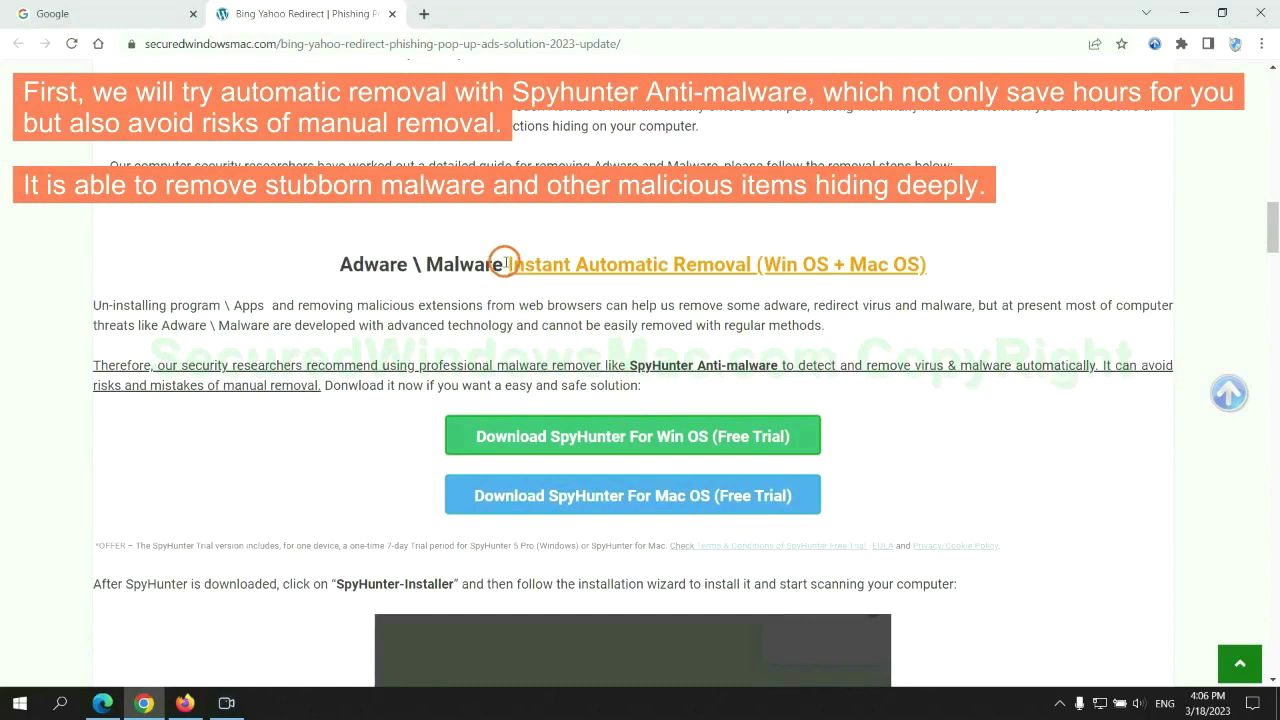
drag(505, 263, 752, 264)
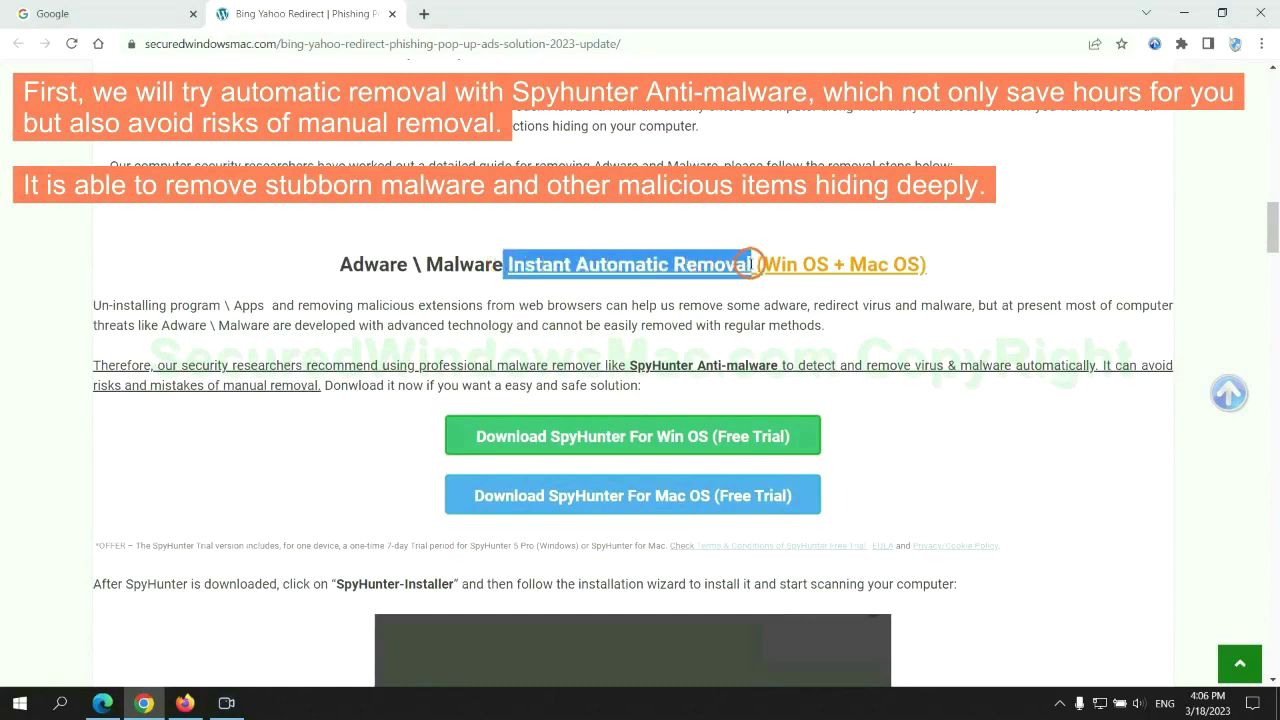
click(640, 222)
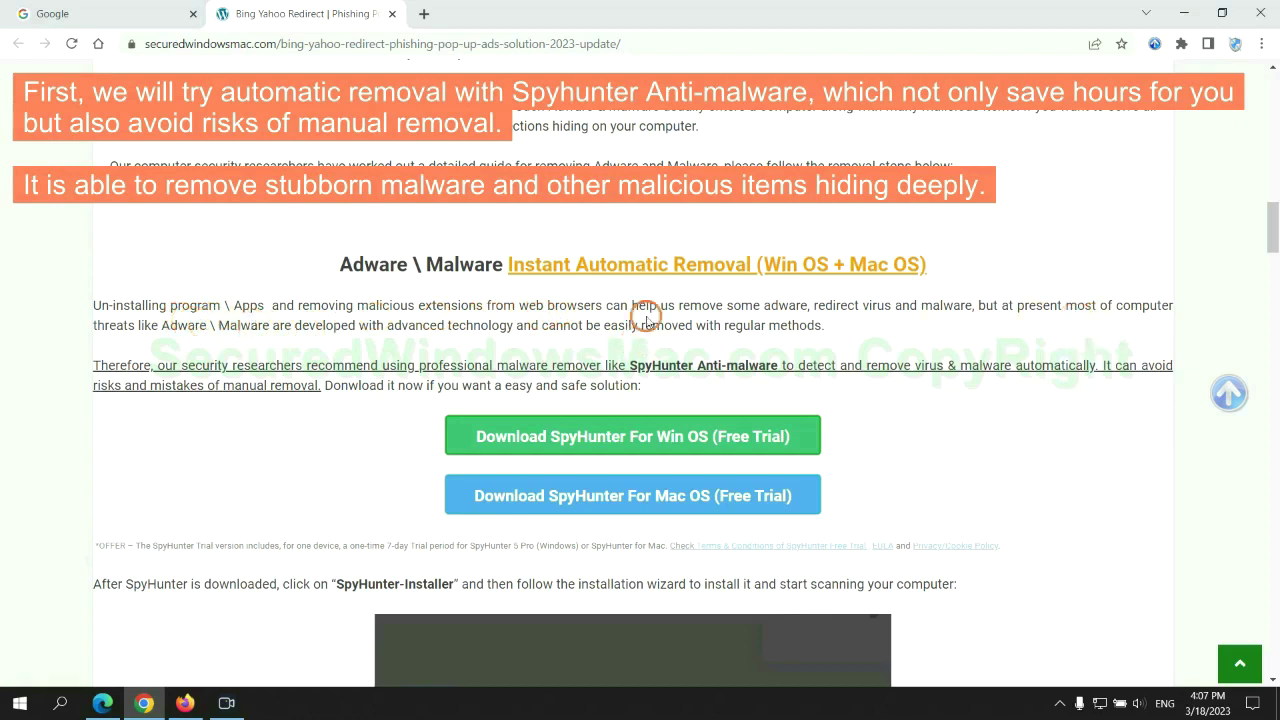
Download SpyHunter for Windows and keep the installer despite the harmful-file warning.
scroll(636, 362, down, 1)
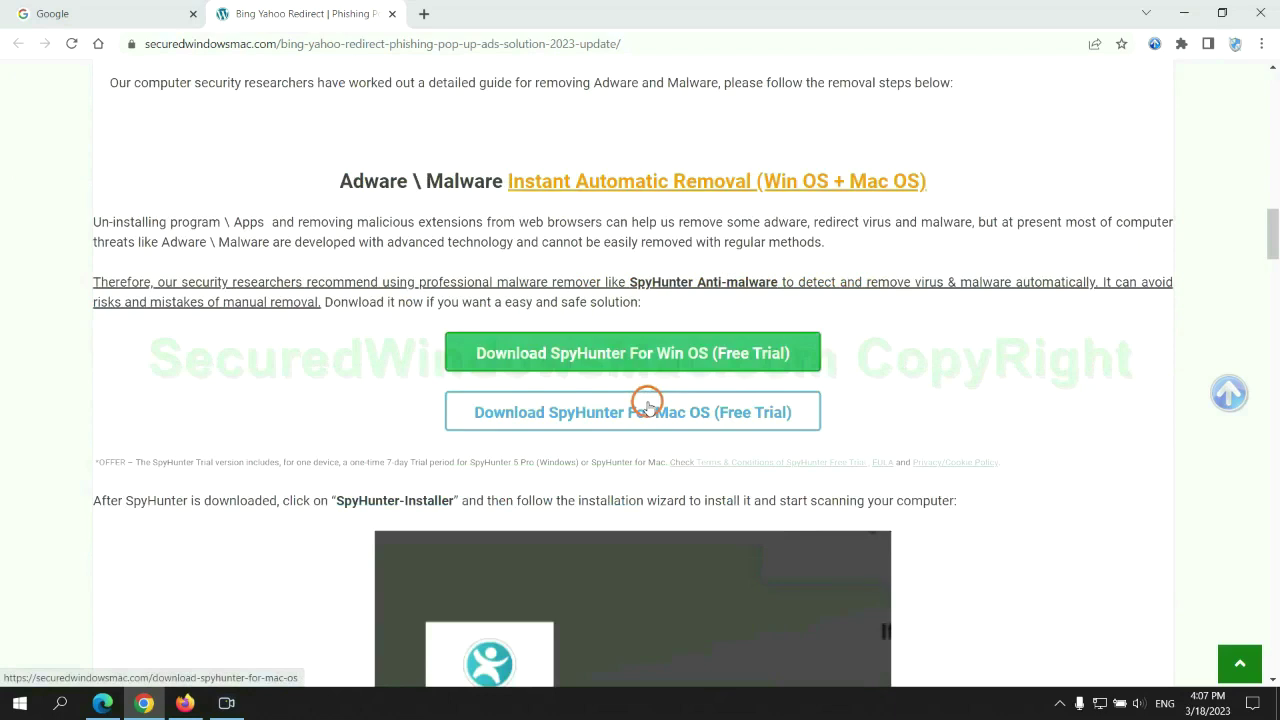
scroll(647, 405, down, 1)
scroll(635, 390, down, 1)
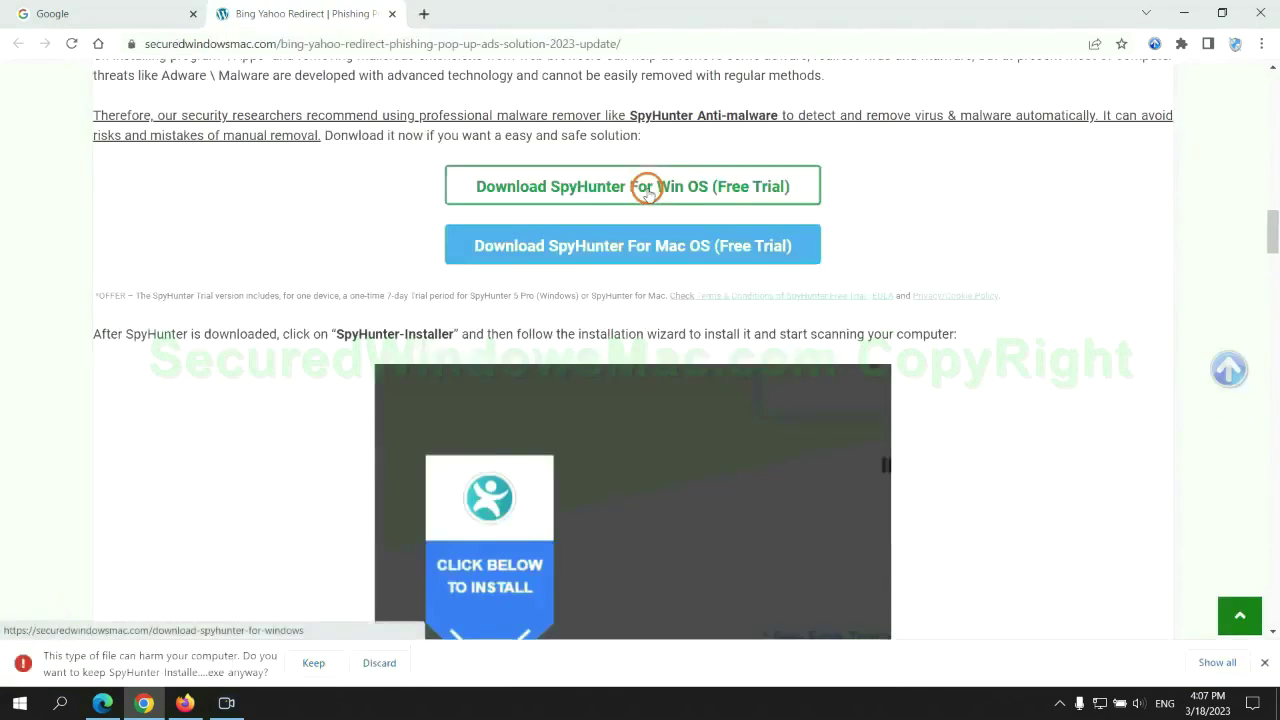
click(311, 664)
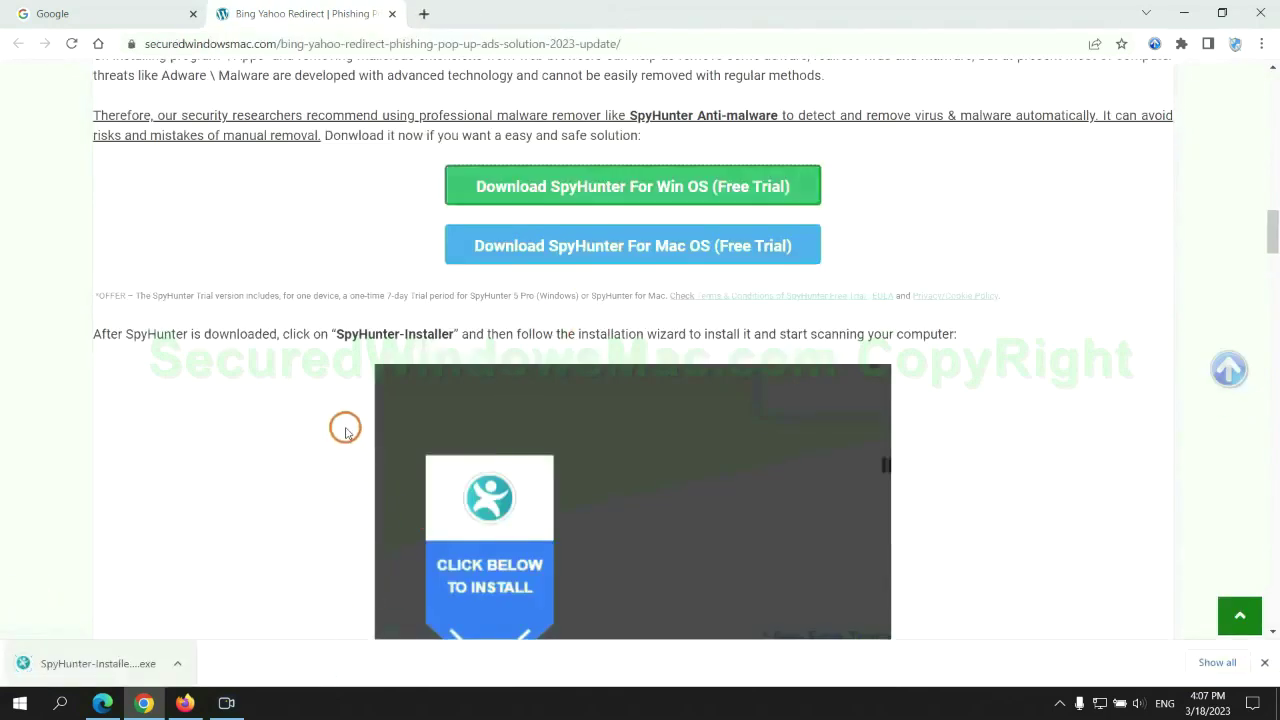
Install SpyHunter-Installer.exe, accept the EULA, review detections, and begin the free 7-day trial registration.
click(122, 665)
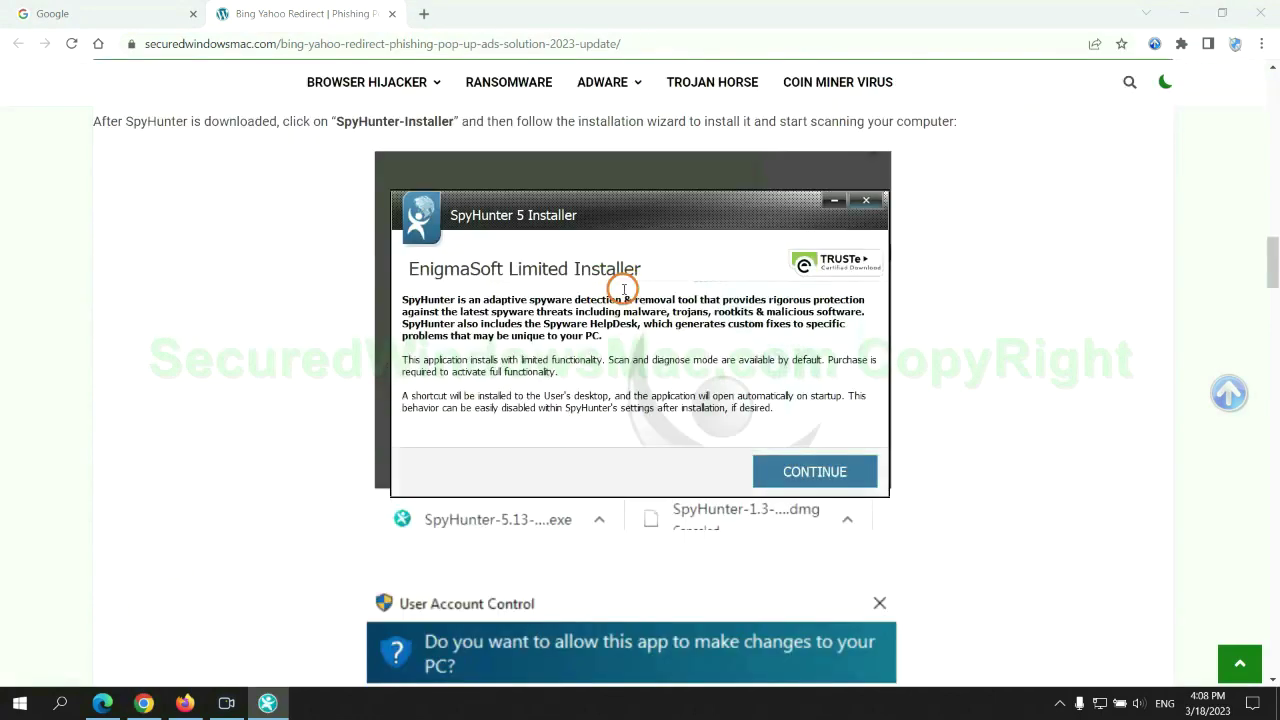
click(843, 471)
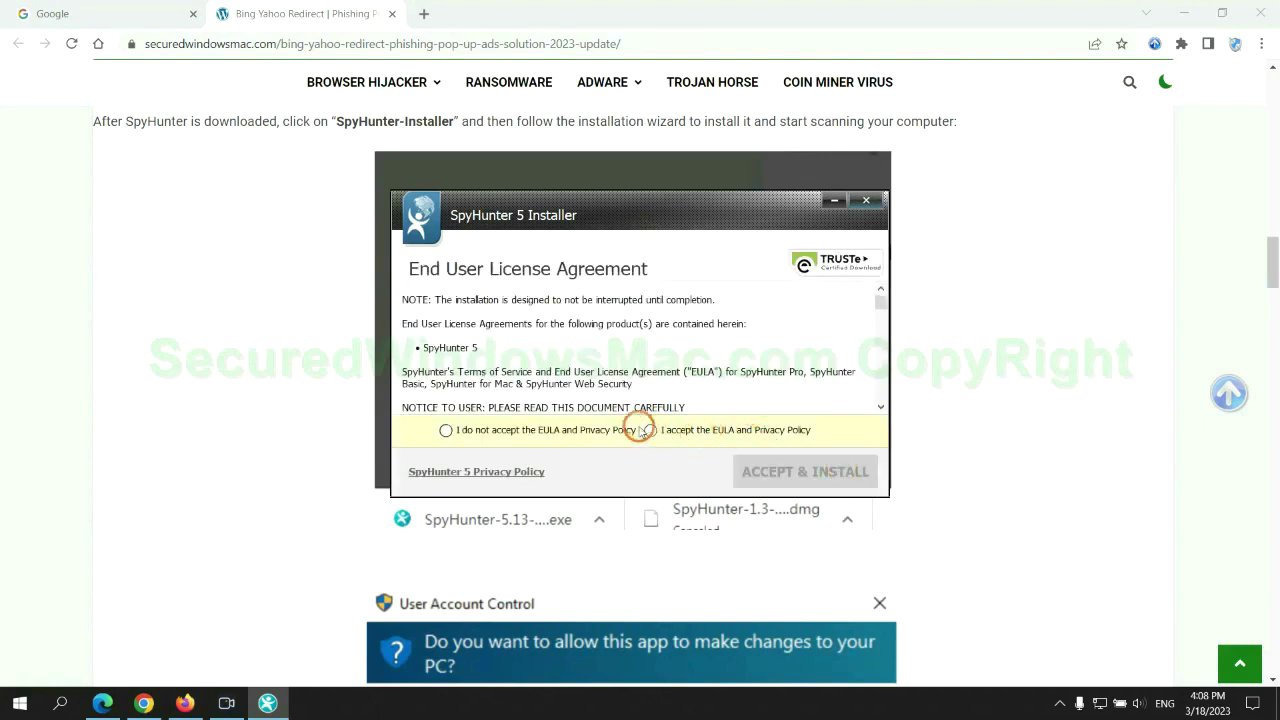
click(648, 430)
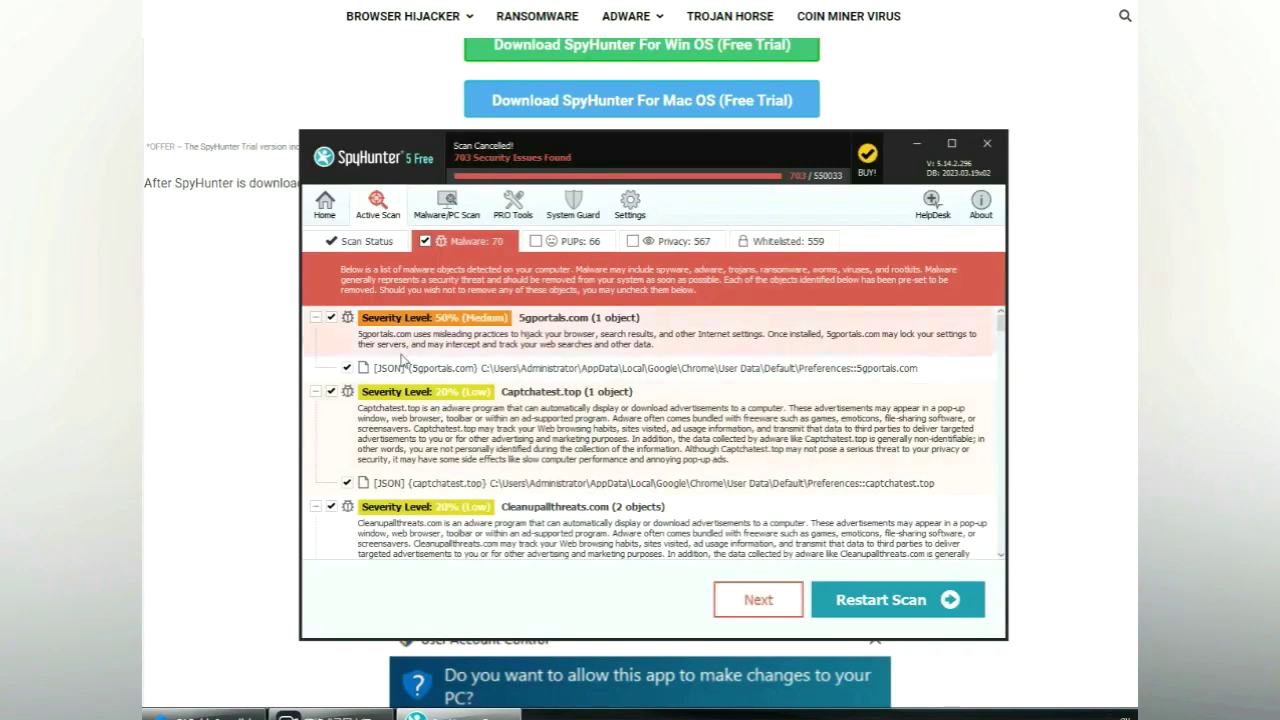
click(781, 603)
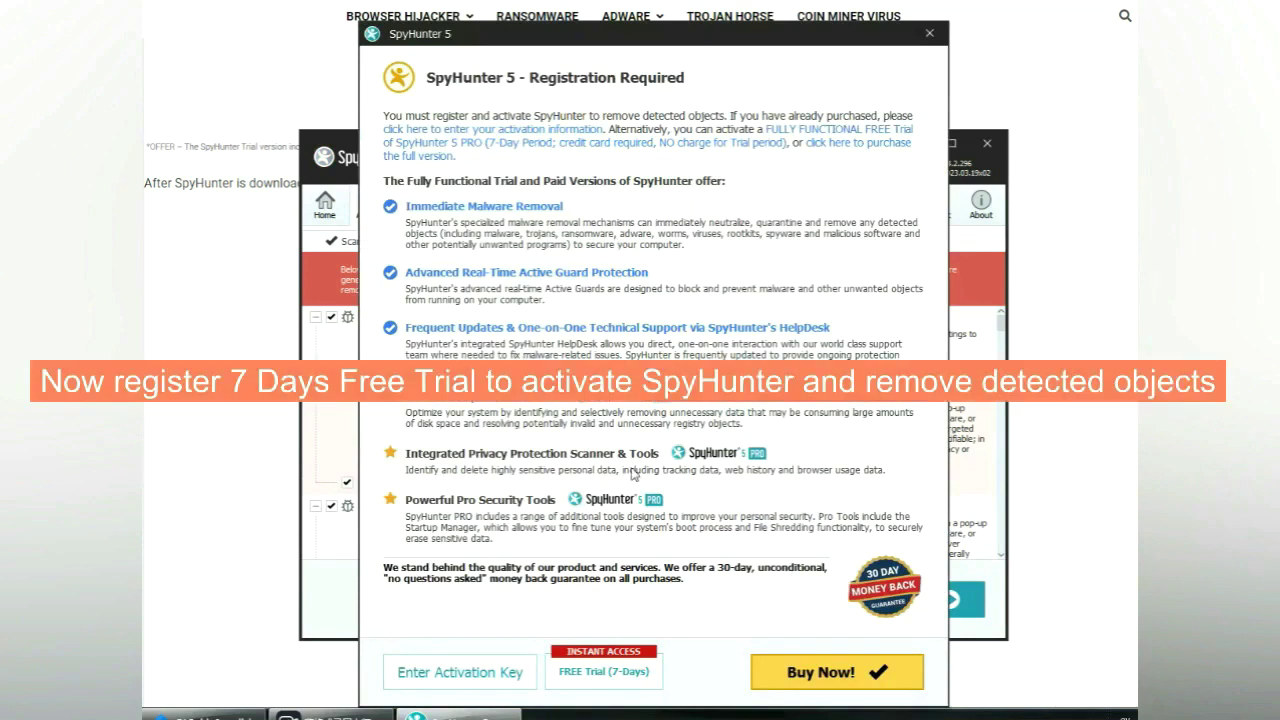
click(606, 674)
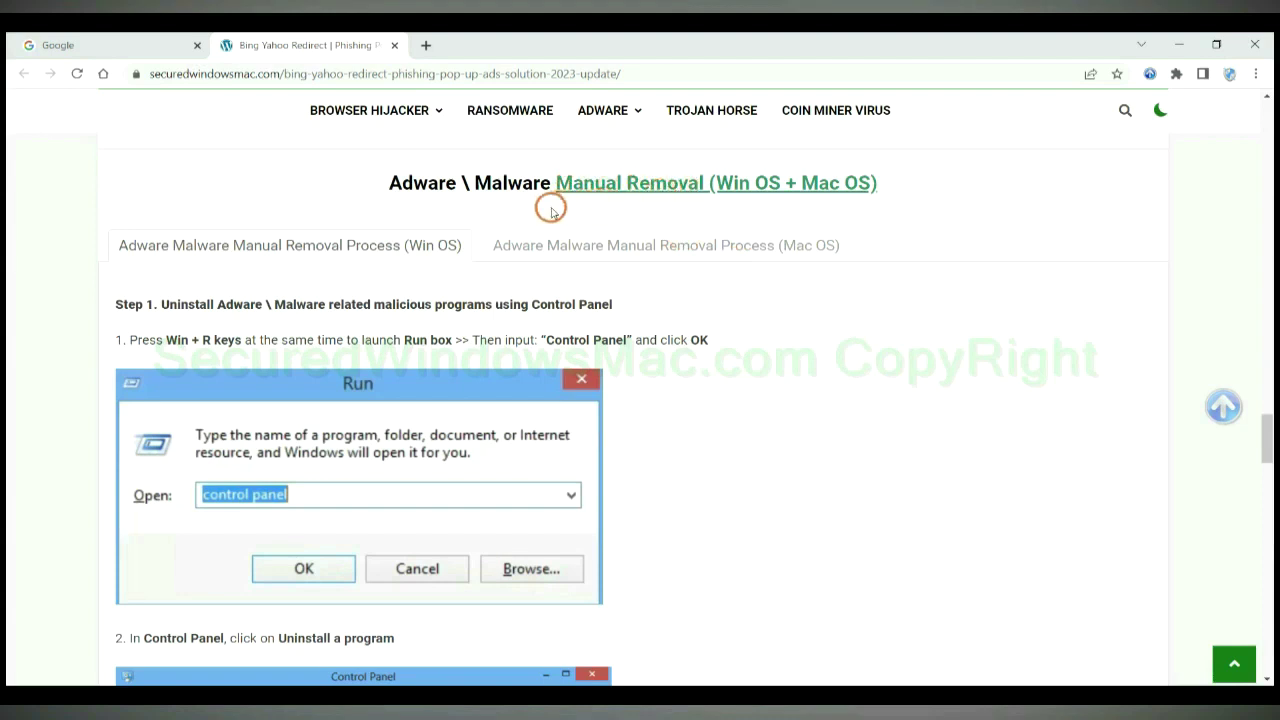
drag(723, 185, 765, 185)
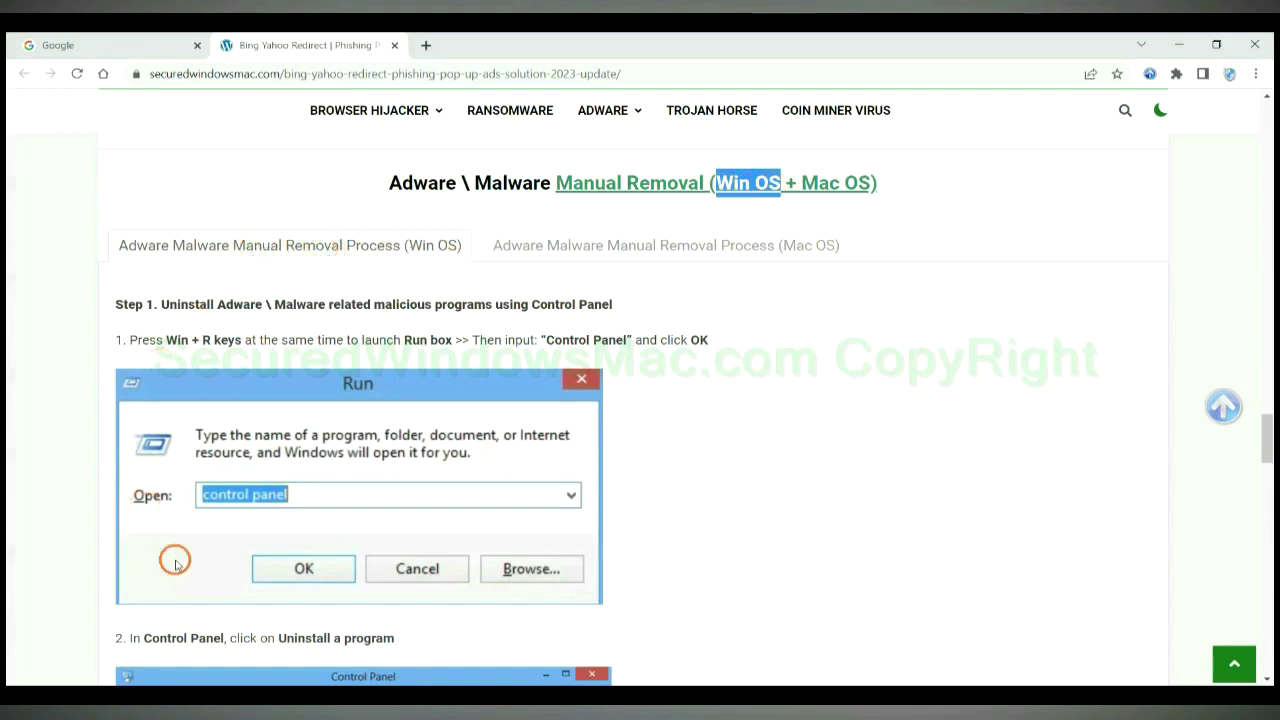
drag(801, 183, 870, 183)
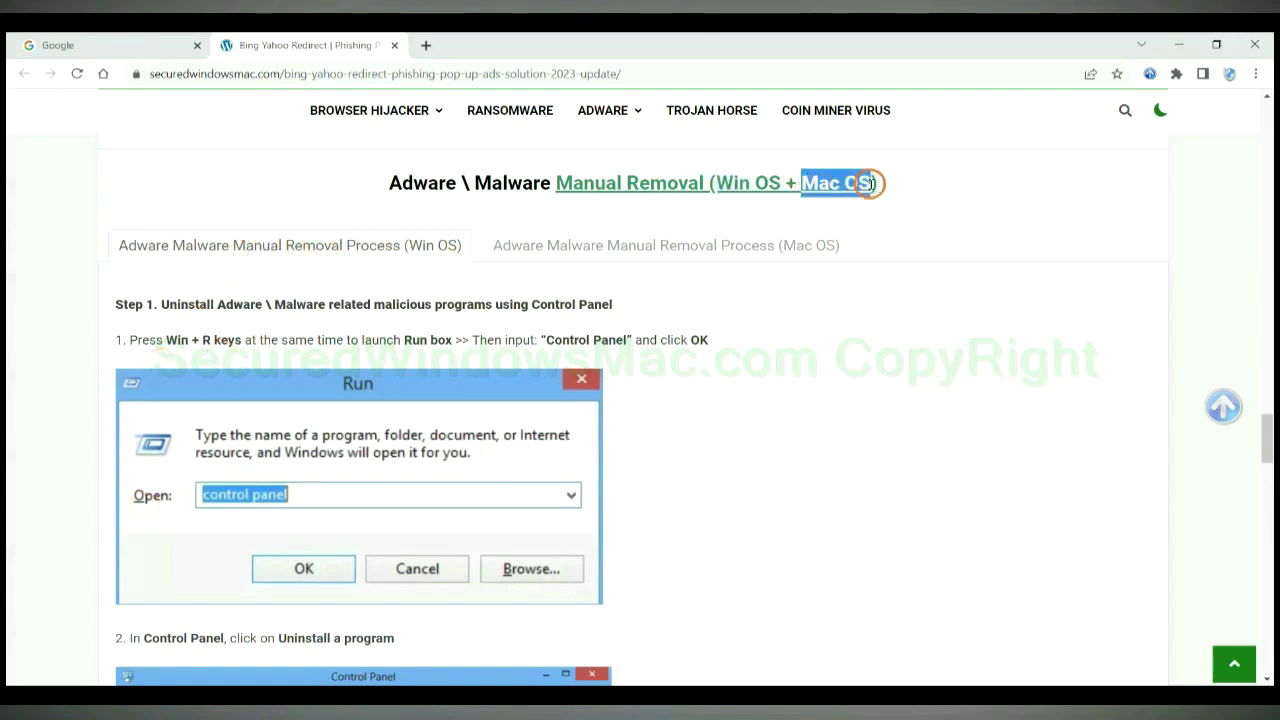
click(657, 242)
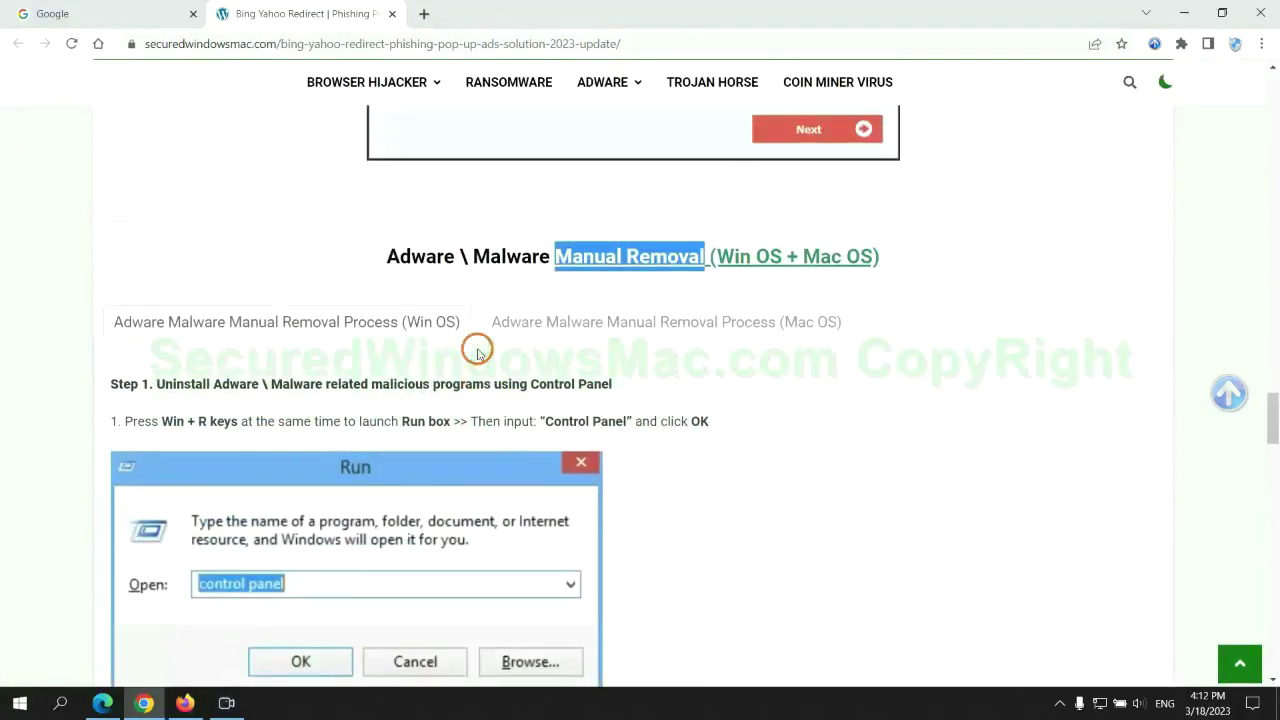
scroll(403, 331, down, 2)
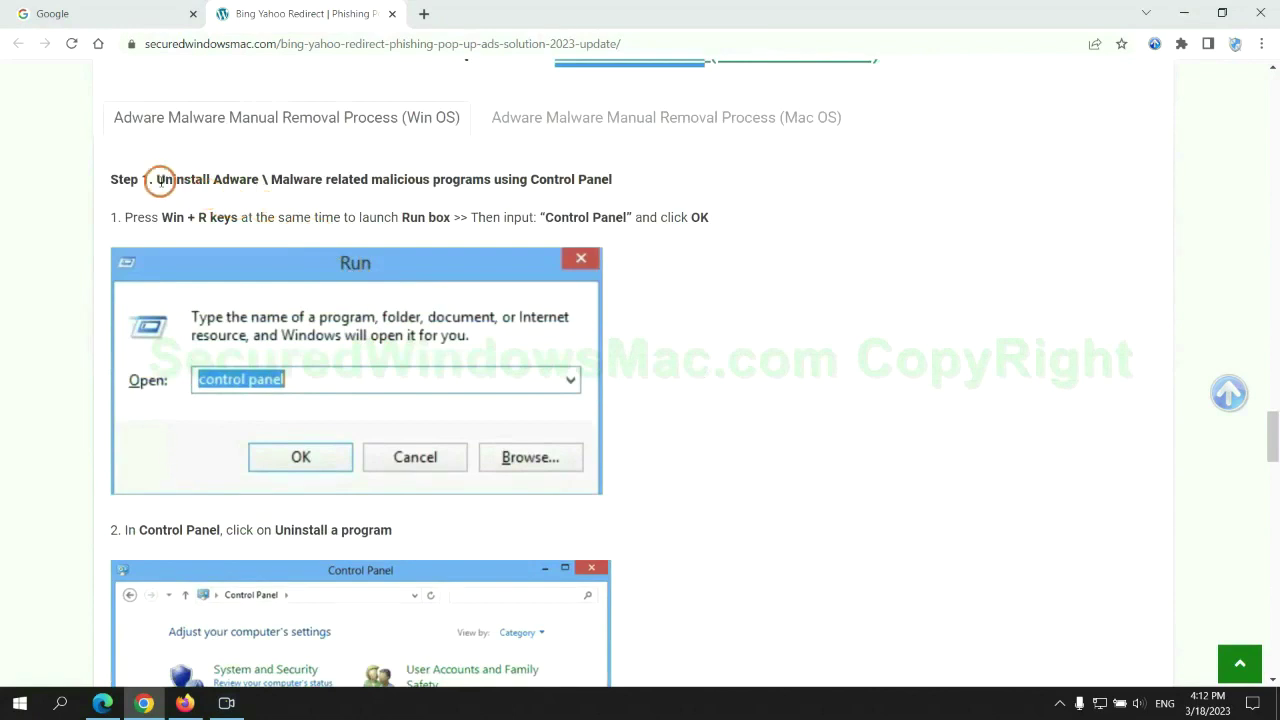
drag(160, 181, 490, 185)
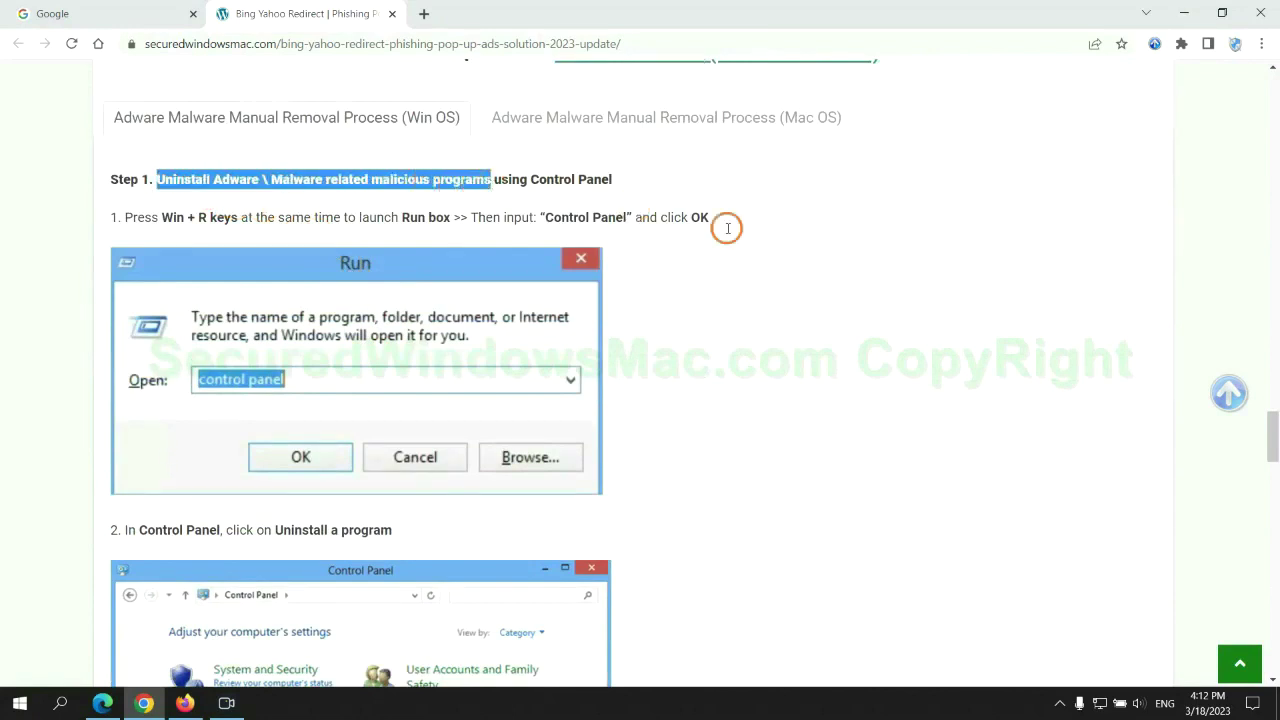
scroll(796, 262, down, 2)
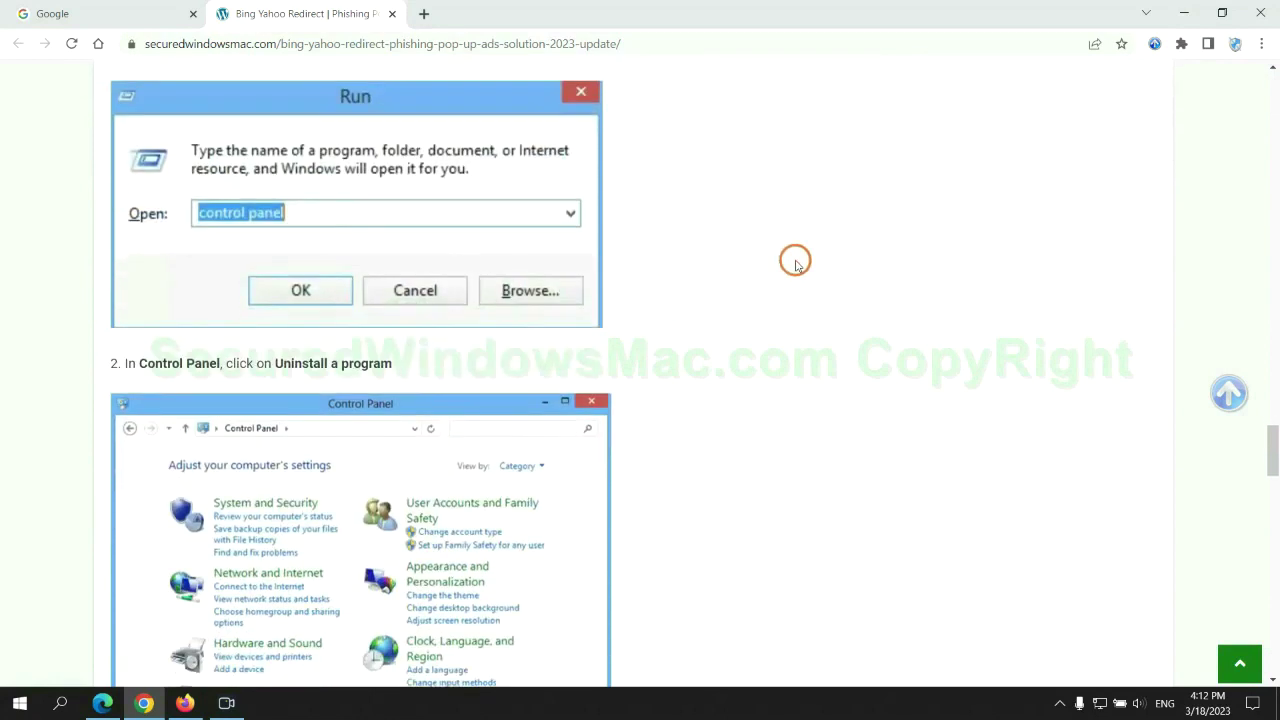
Bring up Lantern's Uninstall/Change option in Control Panel's installed programs list, then close it.
key(super+r)
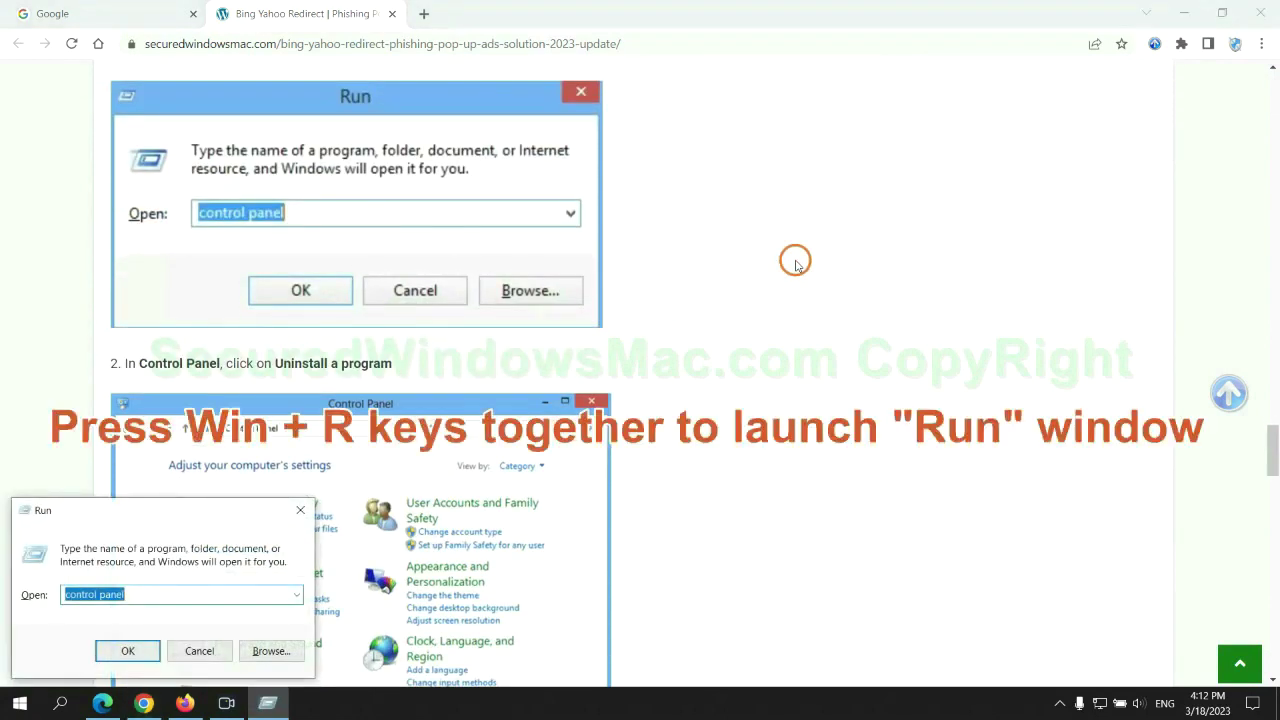
text(control)
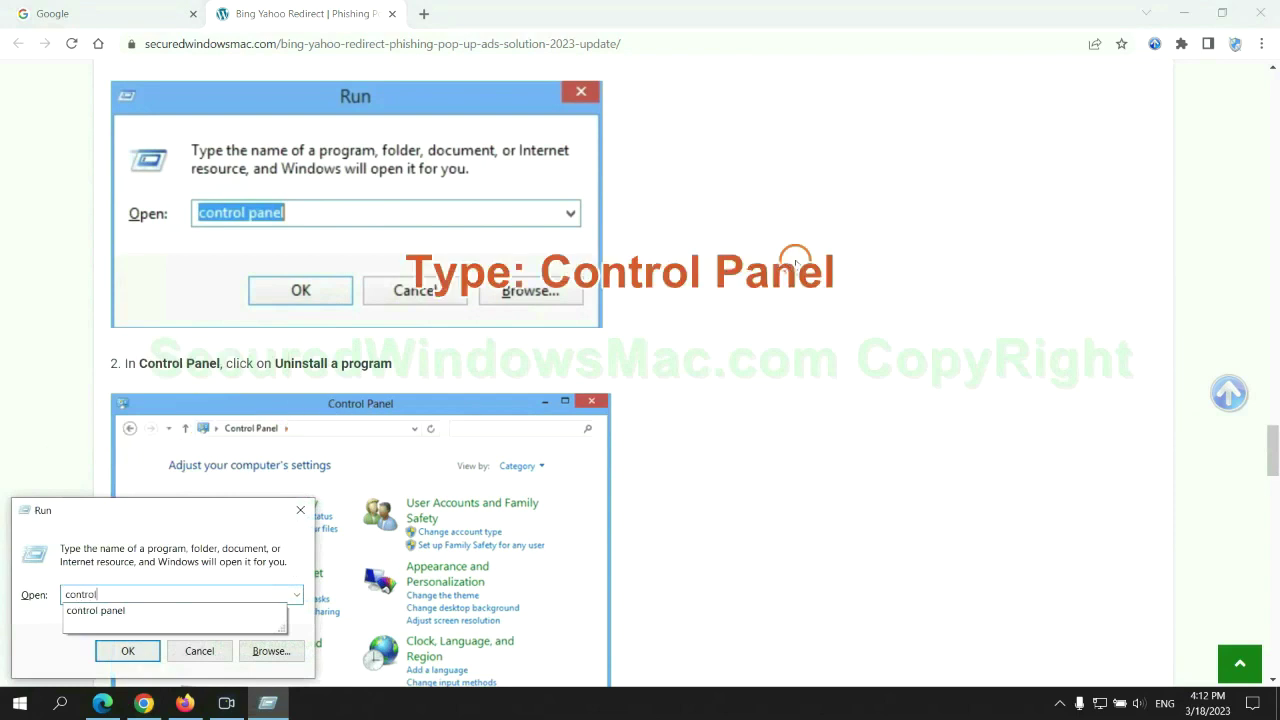
text( panel)
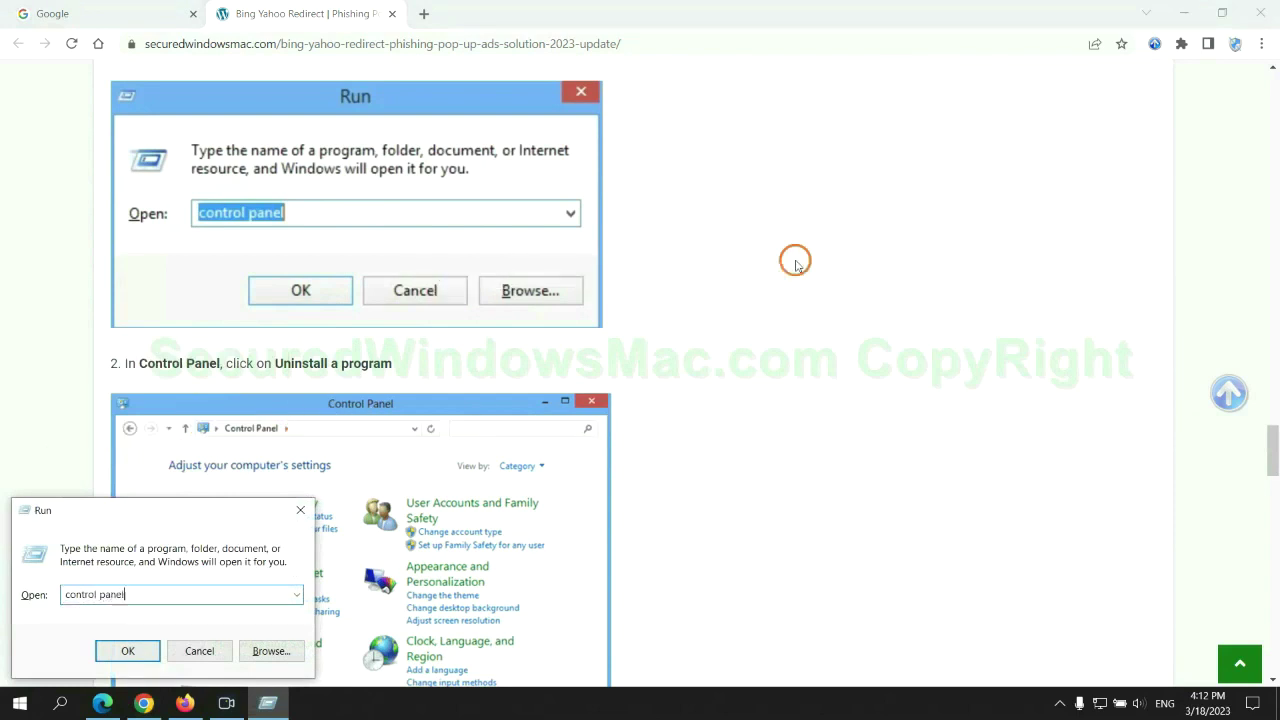
key(Return)
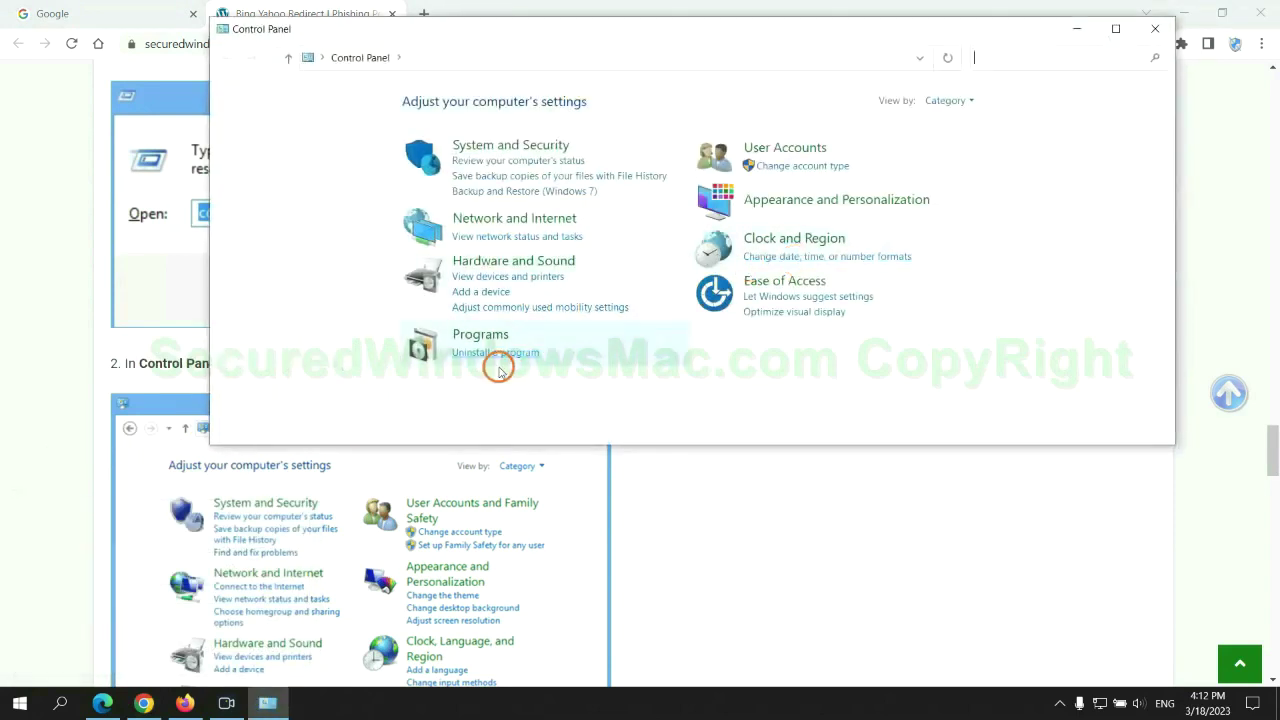
click(508, 357)
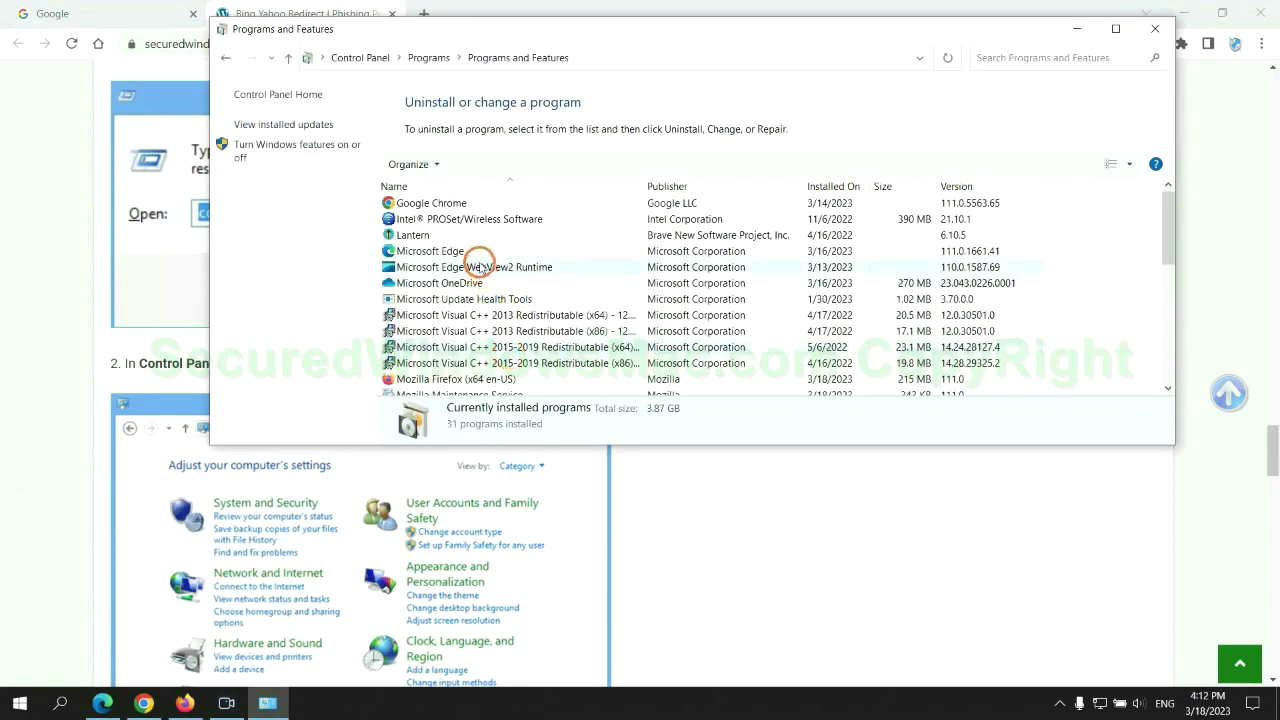
click(420, 238)
right_click(420, 238)
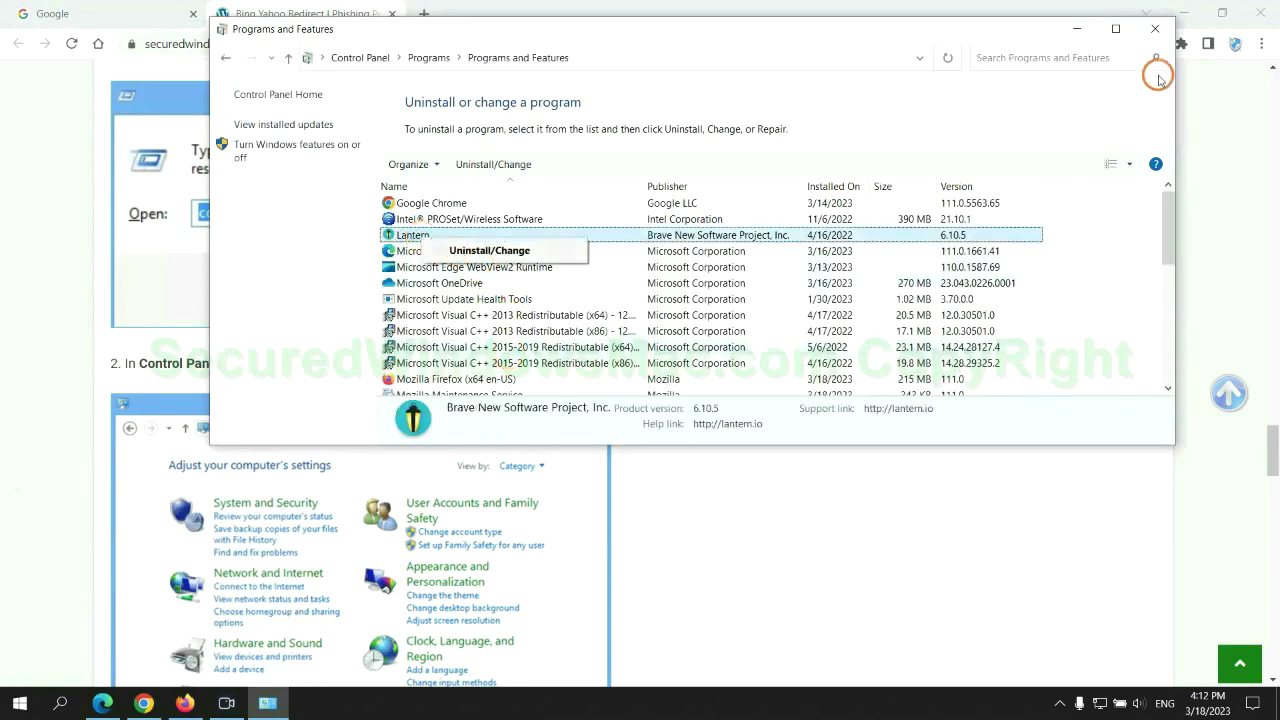
click(1155, 30)
Scroll the guide to Step 2 on removing malicious browser extensions.
scroll(386, 420, down, 3)
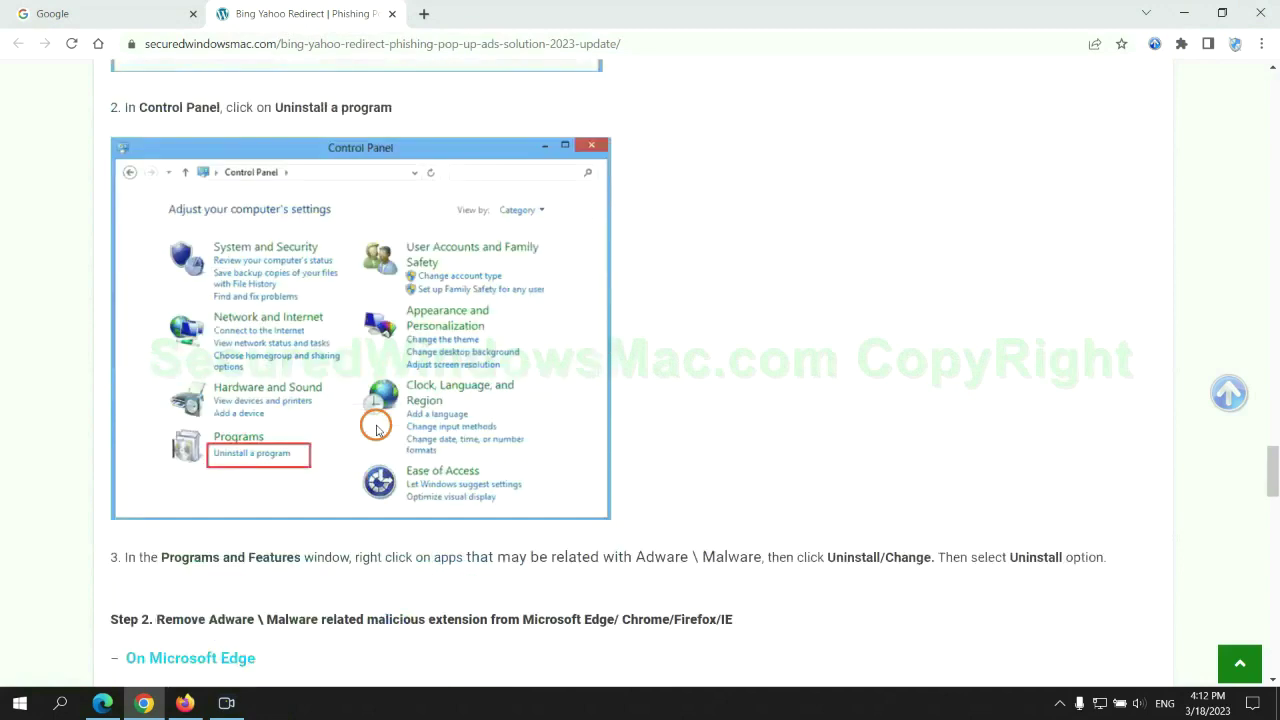
scroll(351, 397, down, 3)
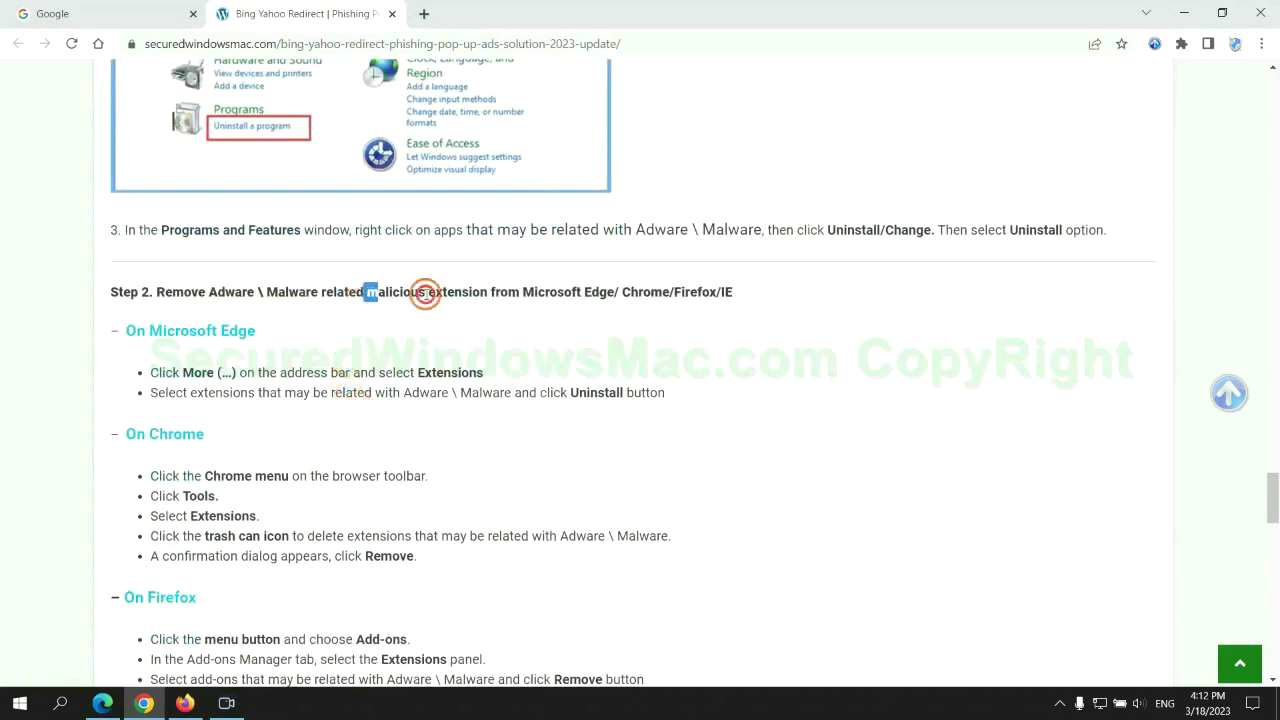
drag(366, 292, 490, 292)
click(440, 336)
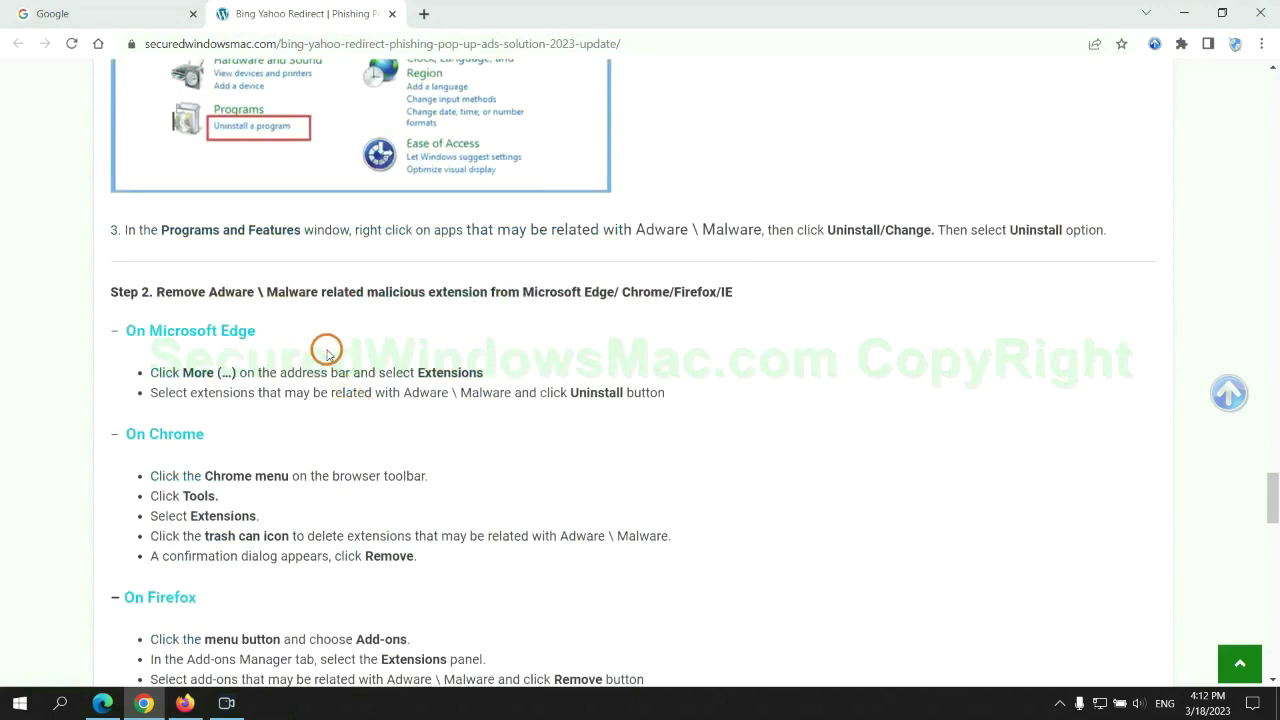
Remove the McAfee WebAdvisor extension from Microsoft Edge and close its extensions page.
click(105, 700)
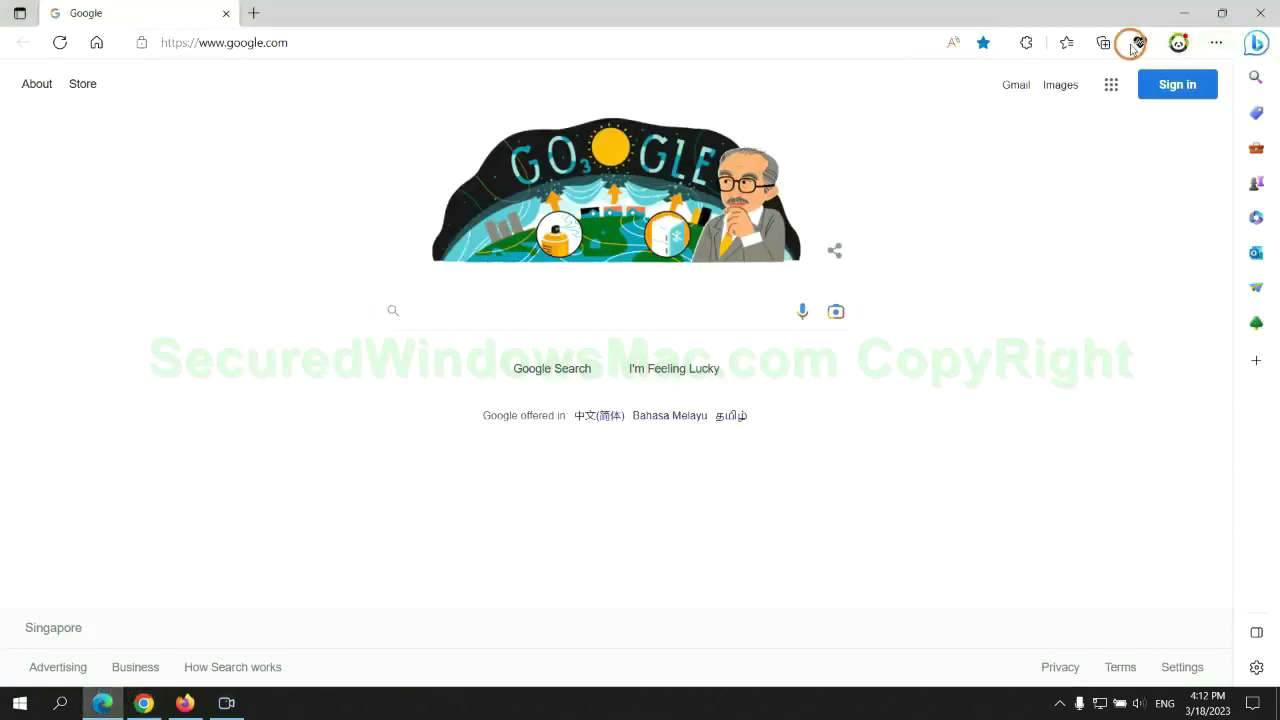
click(1061, 45)
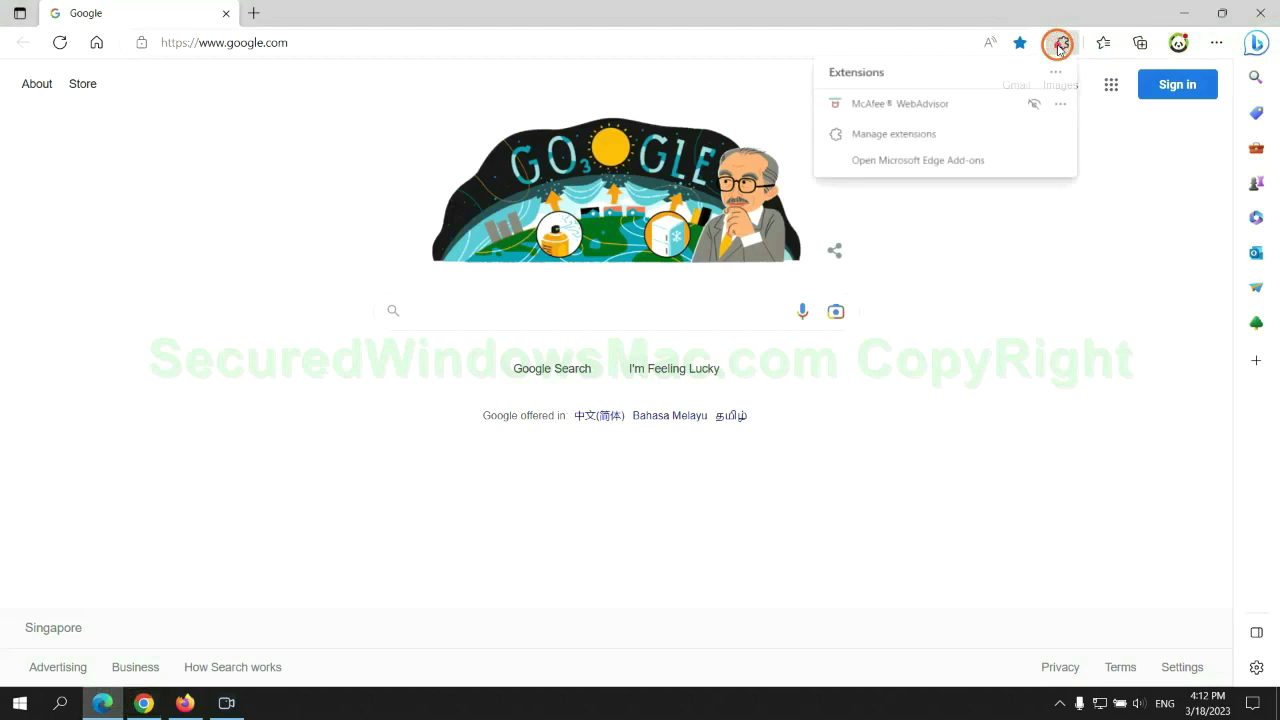
click(886, 133)
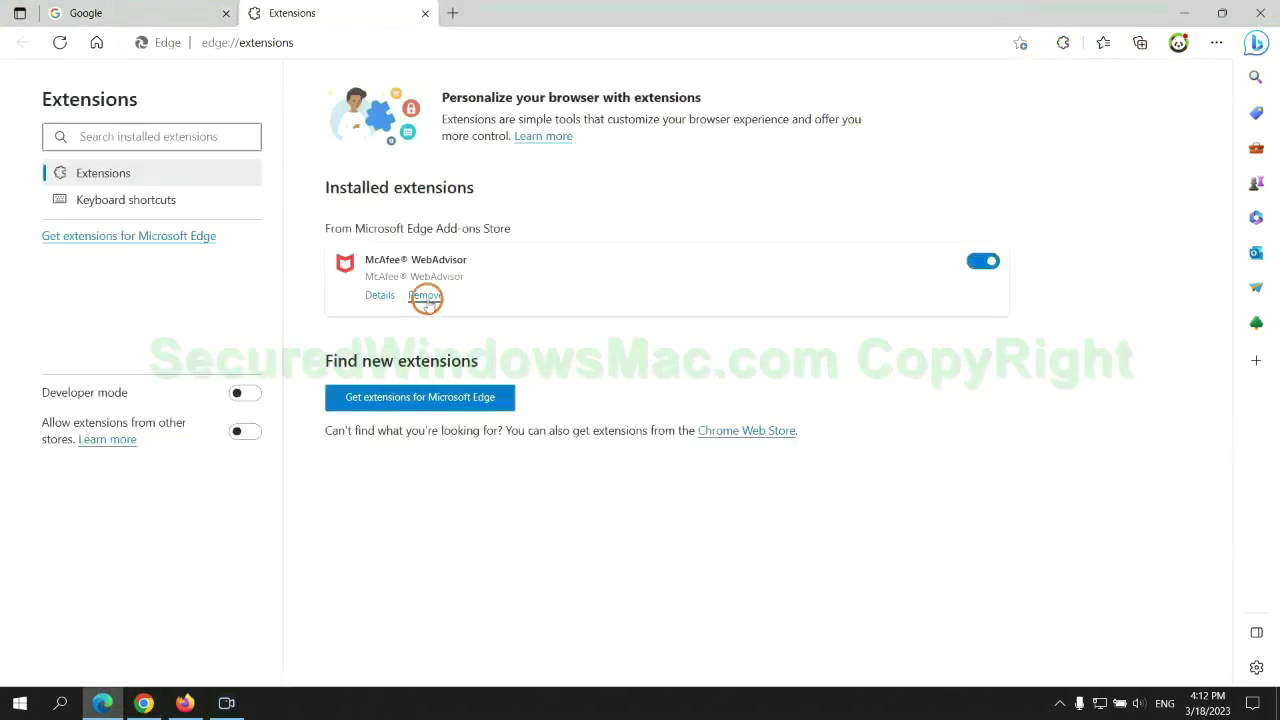
click(426, 297)
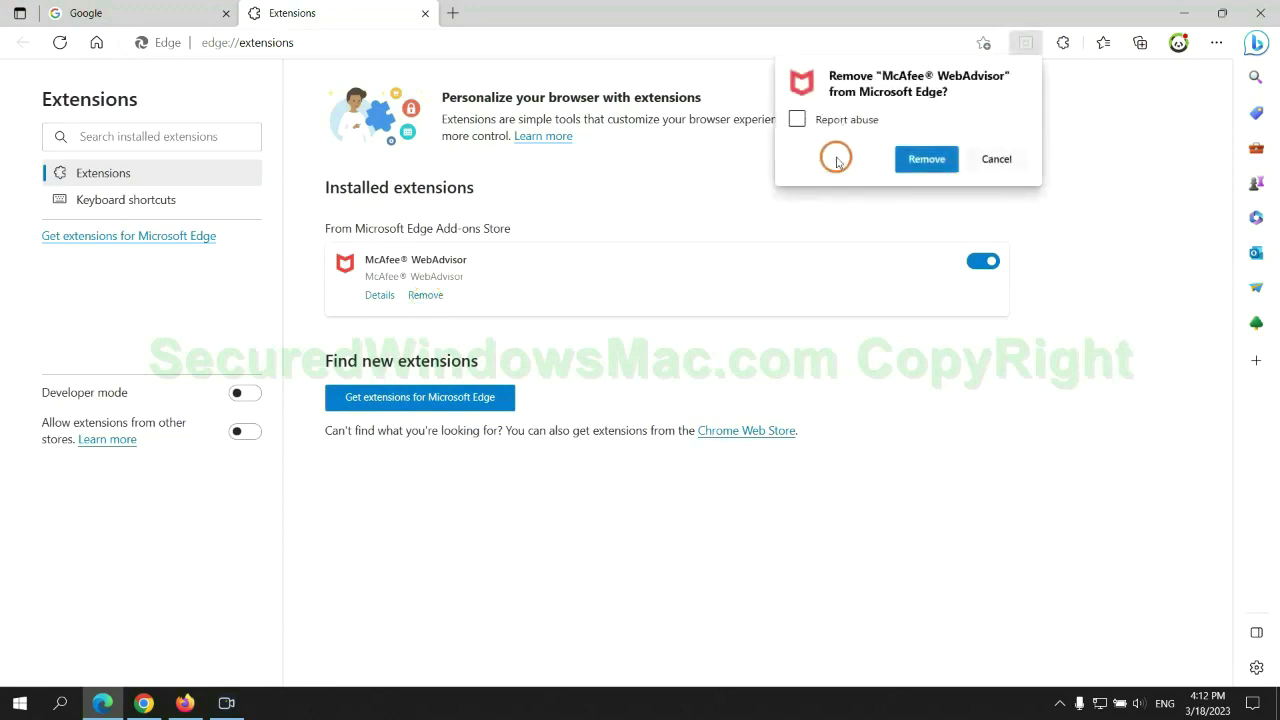
click(921, 158)
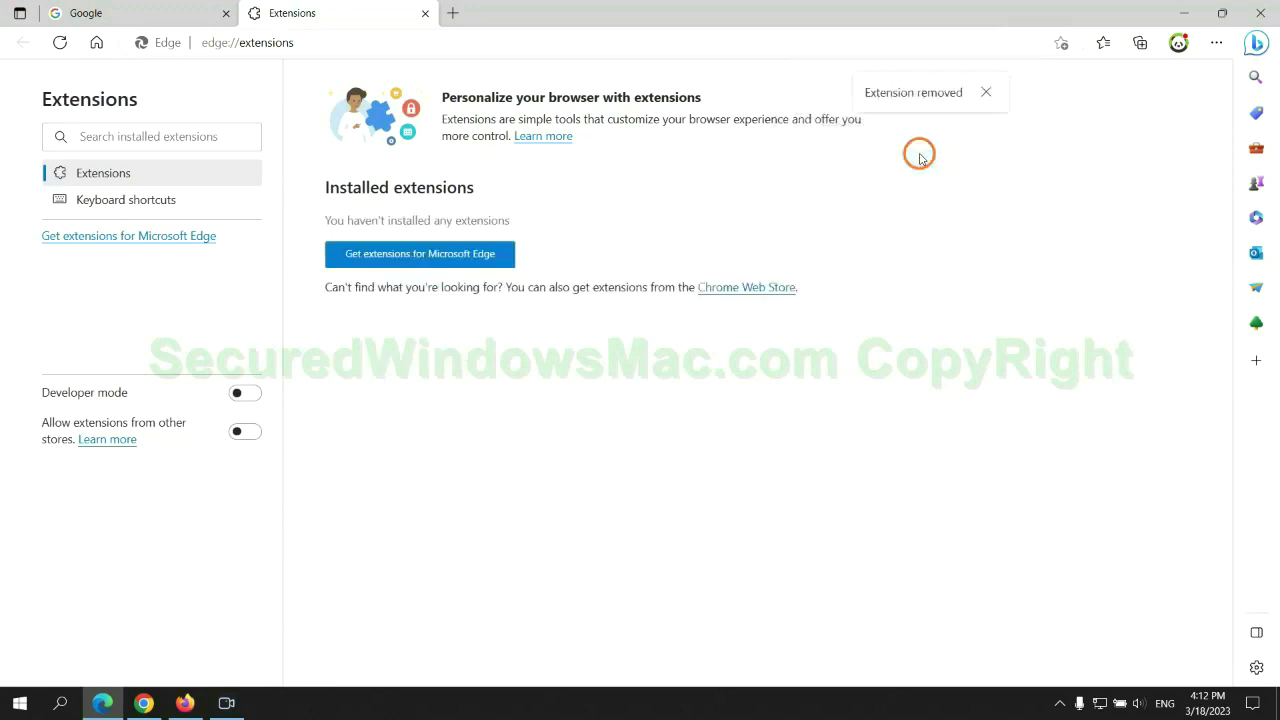
click(425, 13)
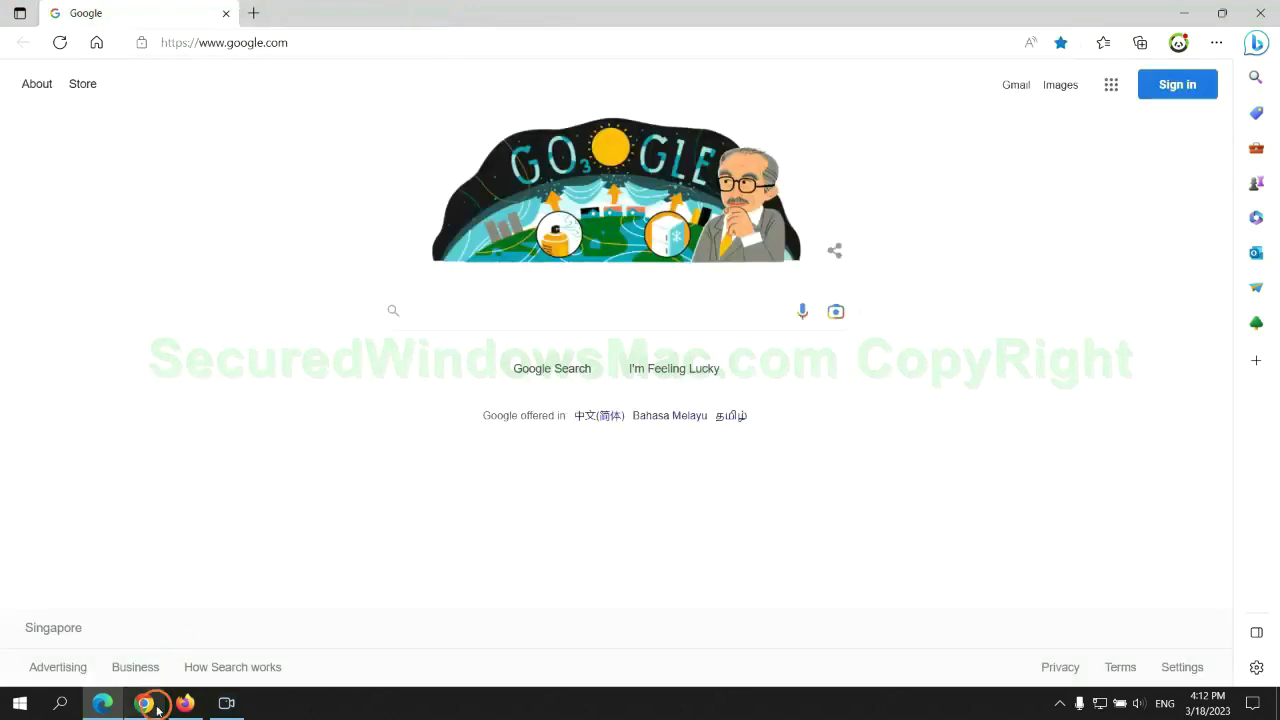
click(157, 708)
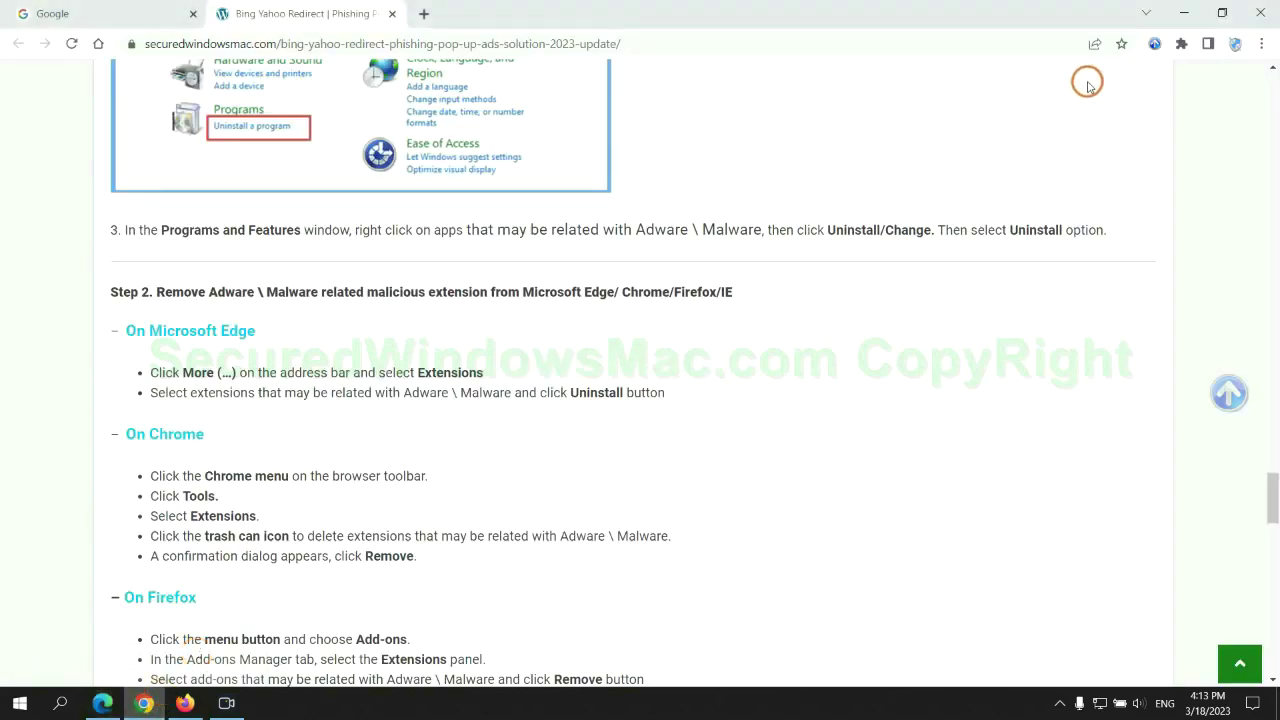
Remove the Ecosia extension from Chrome, leaving Scroll To Top, and close Ecosia's farewell tab.
click(1181, 43)
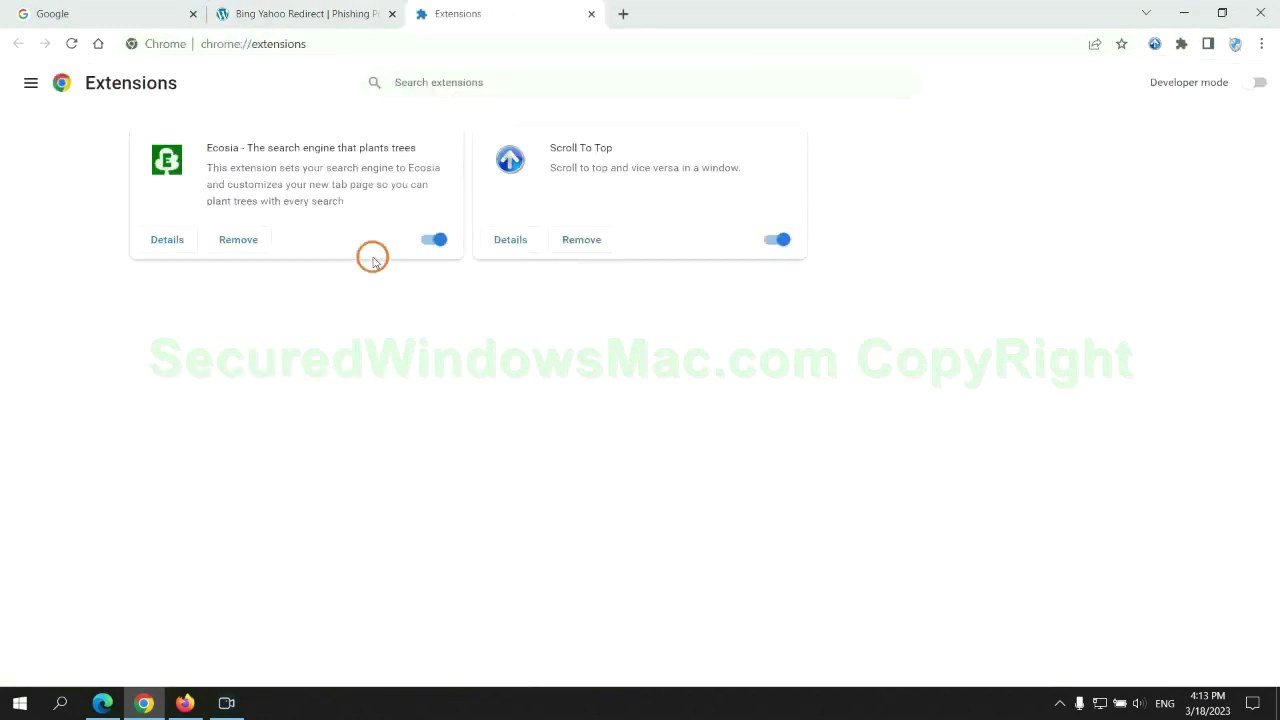
click(236, 239)
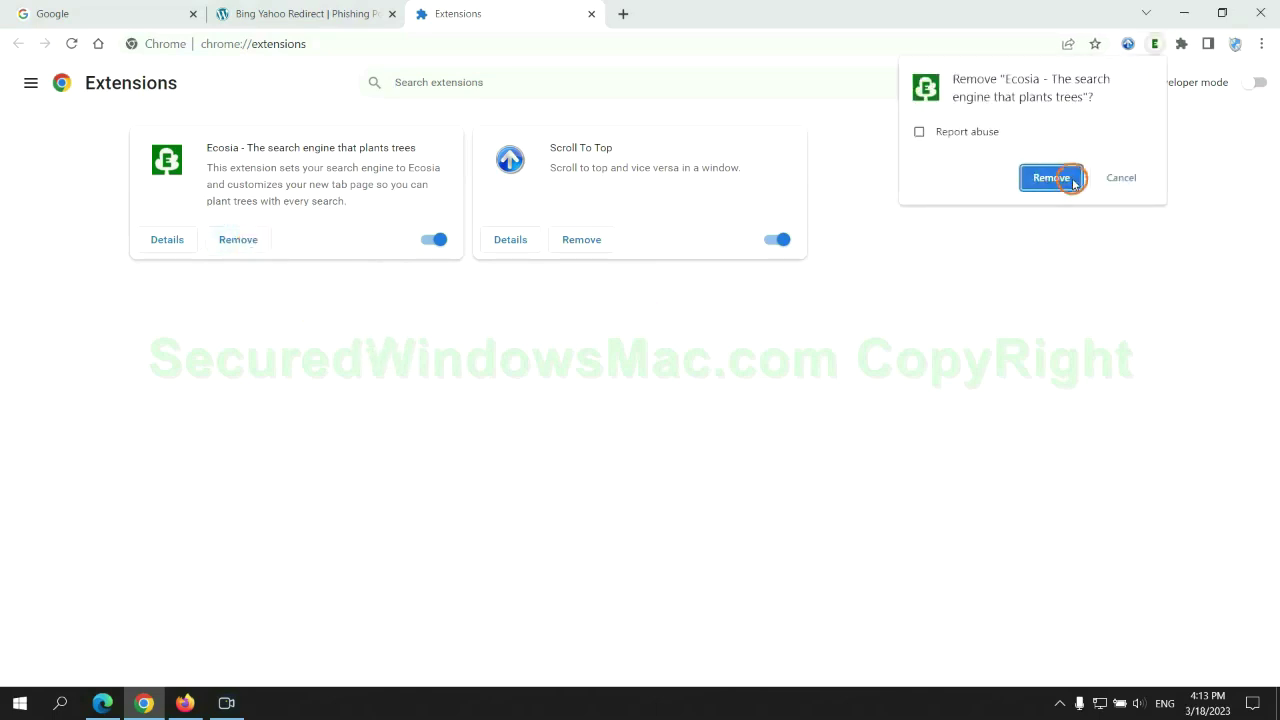
click(1064, 177)
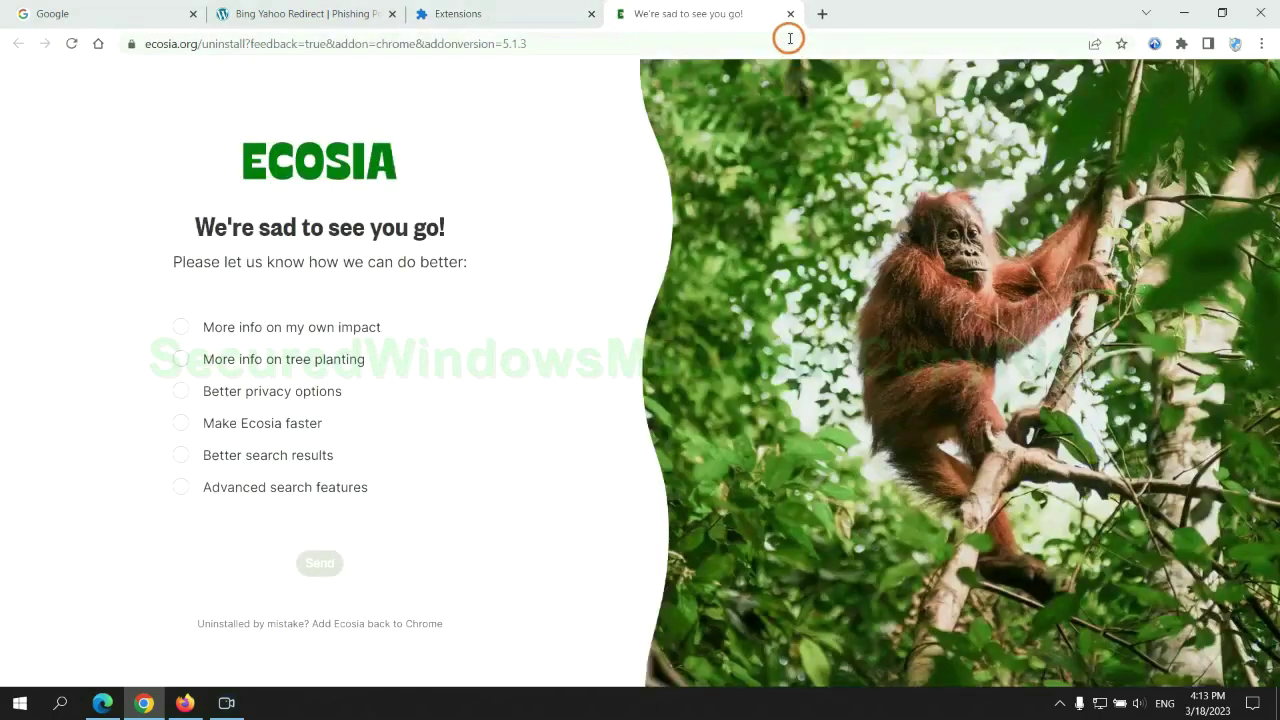
click(790, 13)
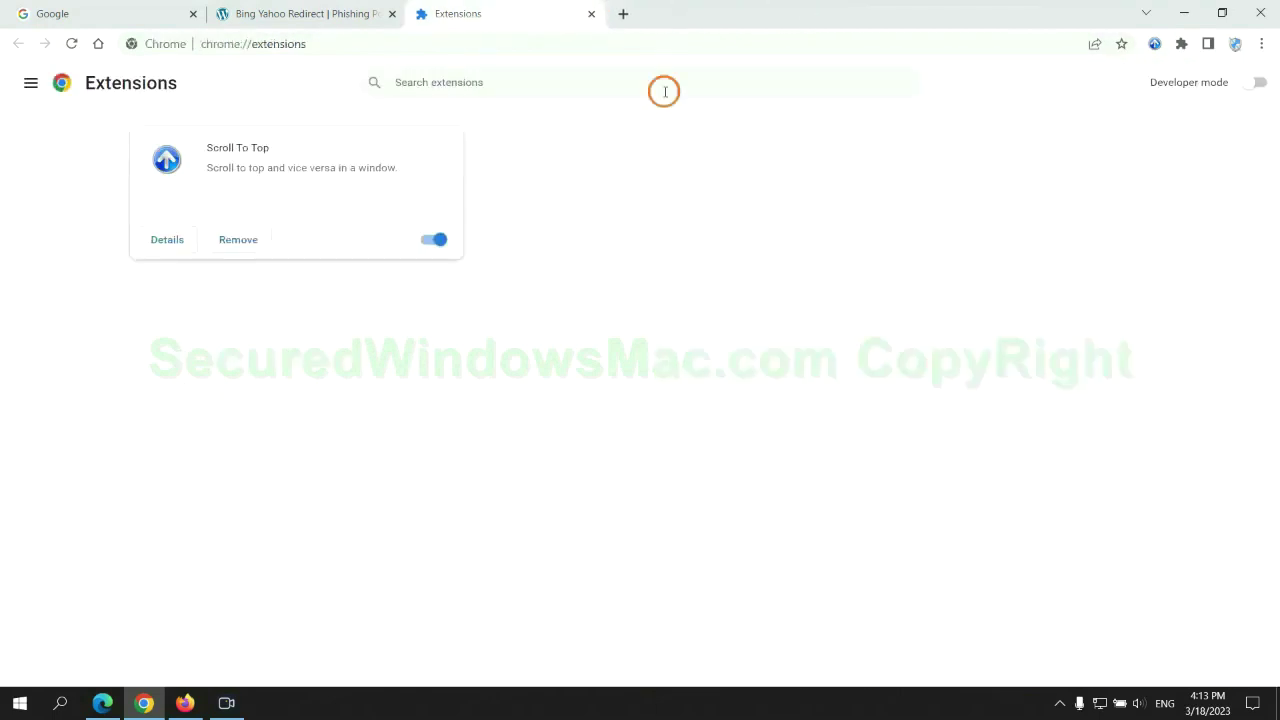
click(185, 703)
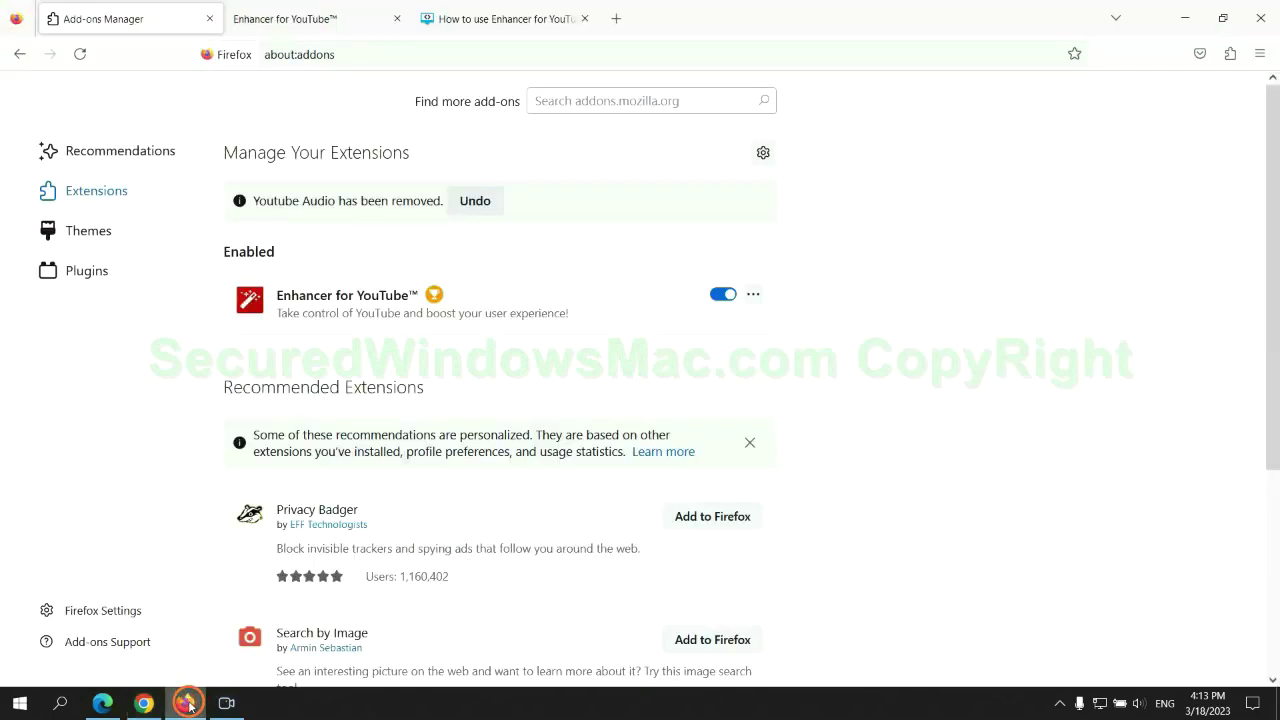
Remove Enhancer for YouTube™ through Firefox's Add-ons Manager, leaving no extensions.
click(1229, 57)
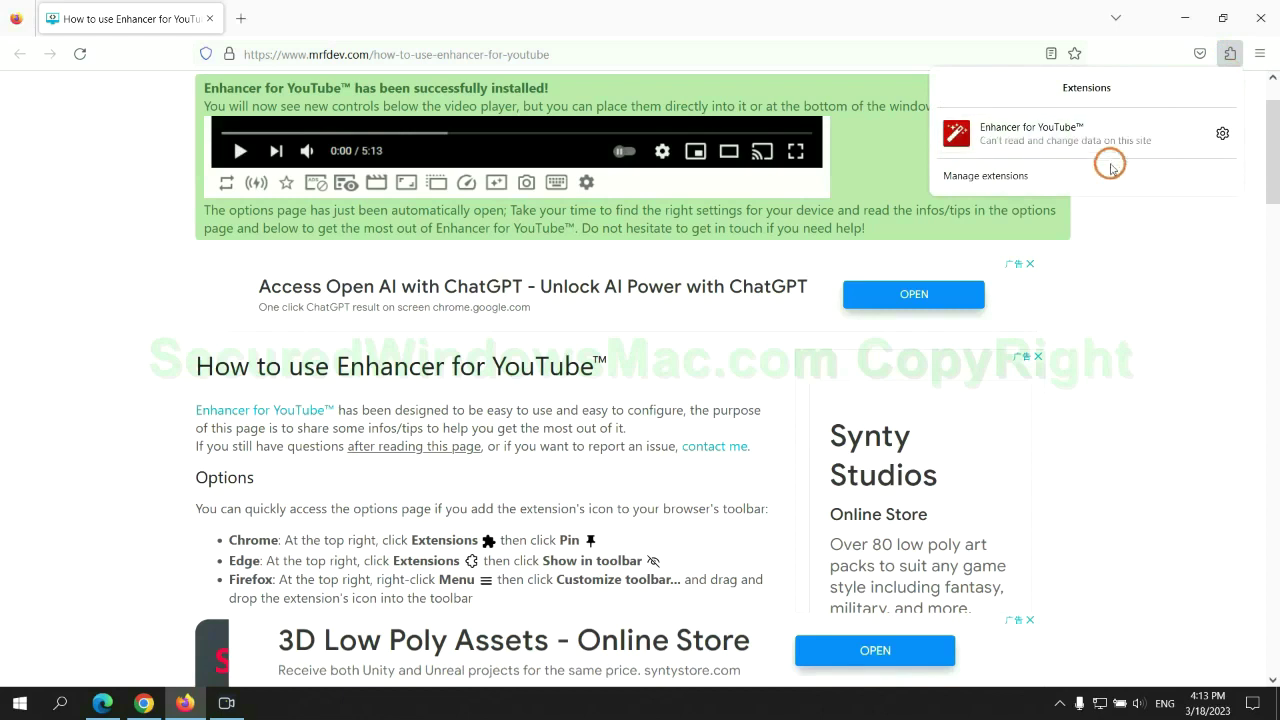
click(1105, 172)
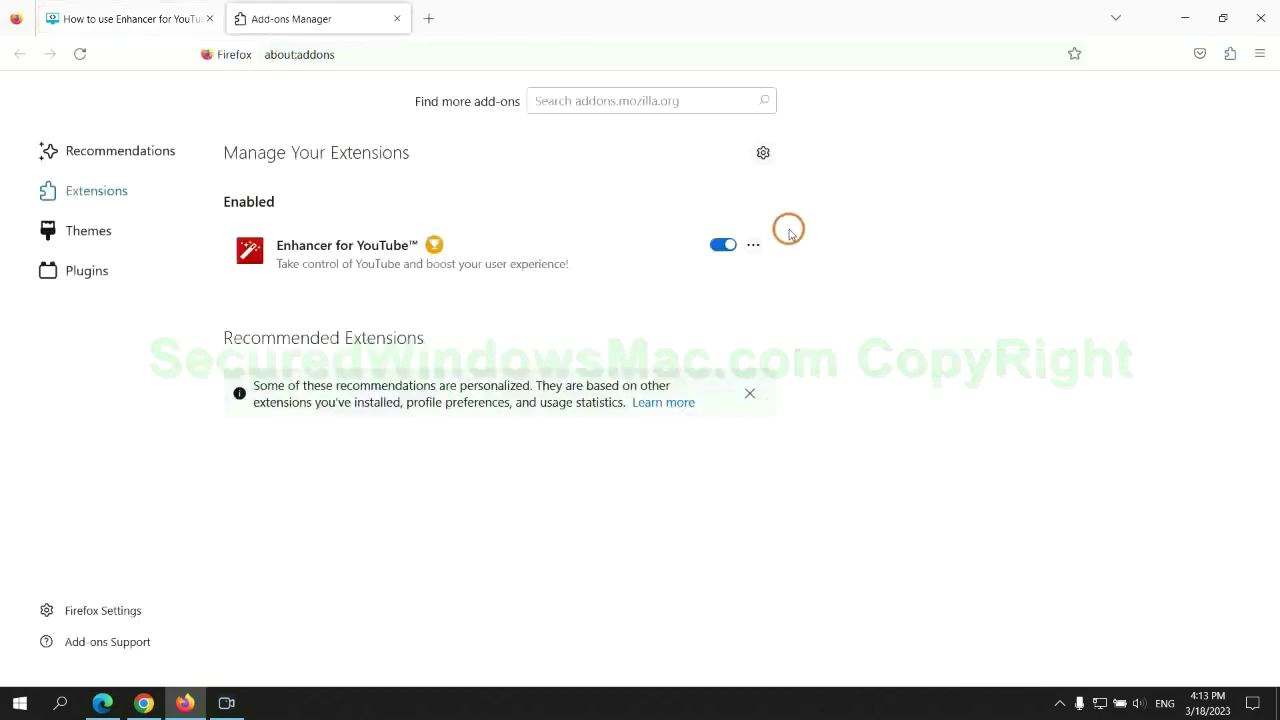
click(753, 245)
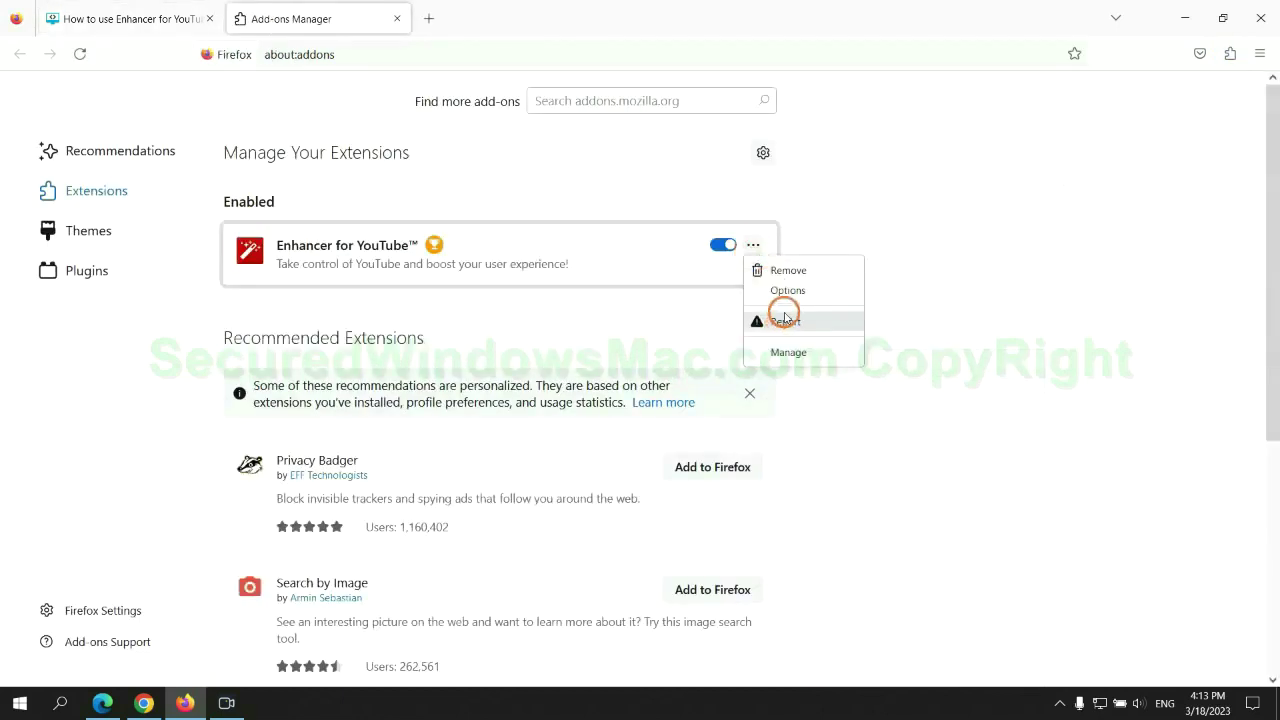
click(789, 272)
click(709, 150)
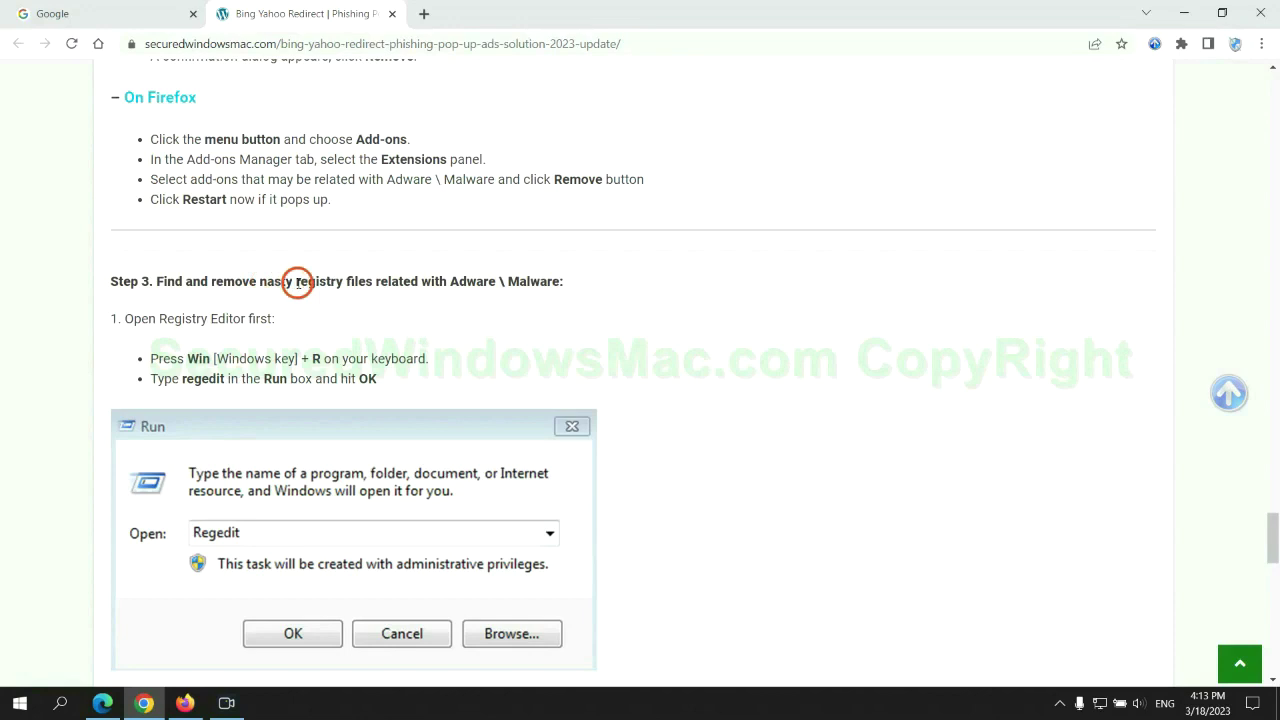
Scroll the guide to Step 3's registry cleanup and begin entering regedit in the Run box.
drag(296, 280, 368, 300)
click(372, 318)
scroll(372, 318, down, 2)
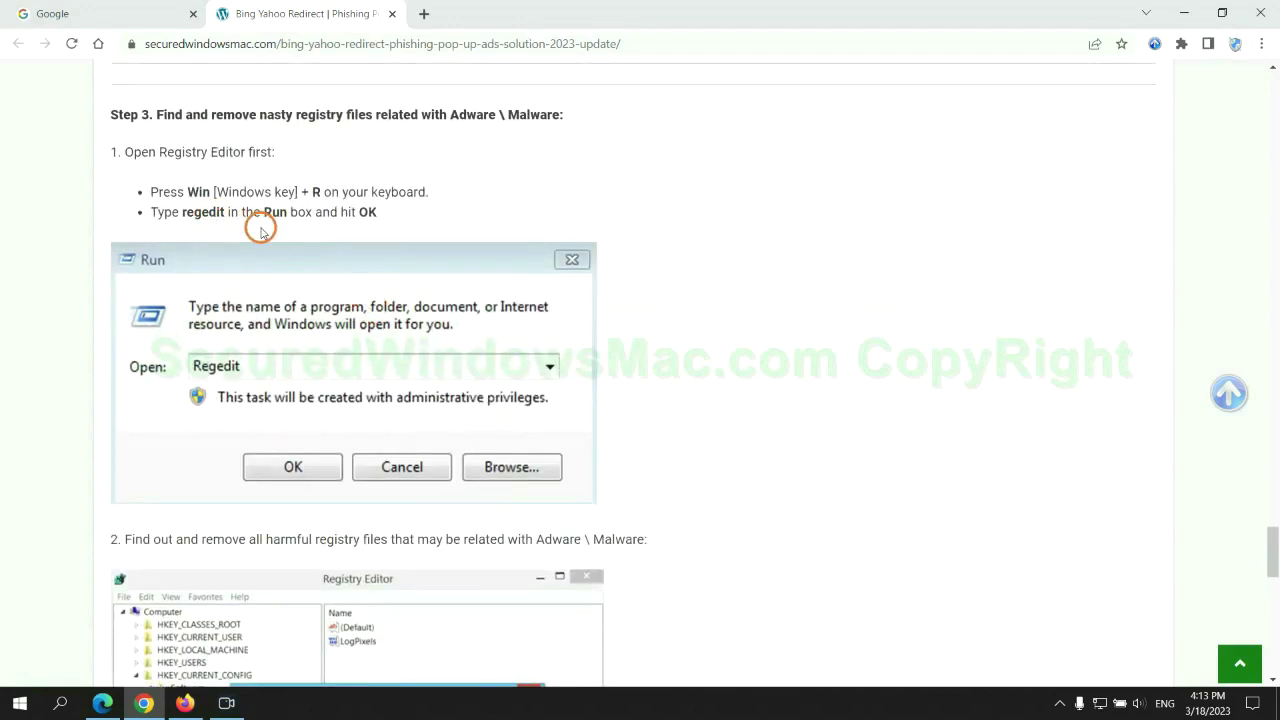
key(super+r)
text(re)
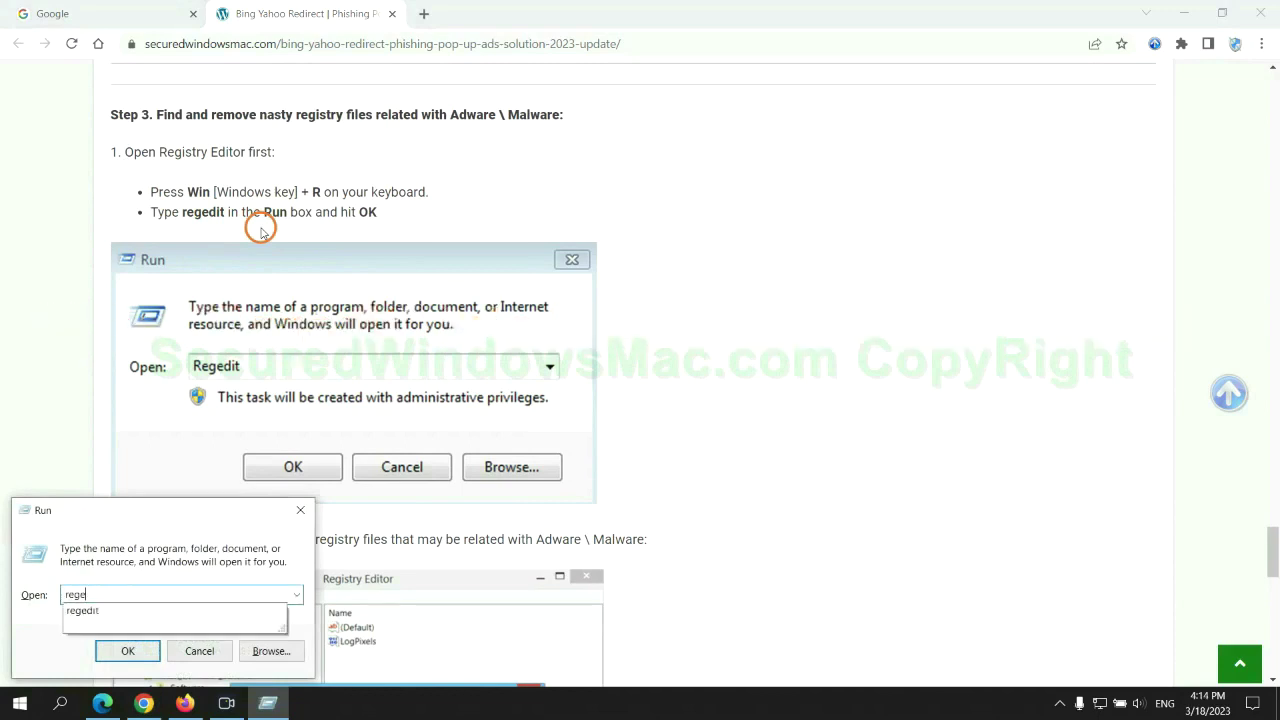
text(t)
Launch Registry Editor, search for 'Apps', and bring up delete options on the StoreAppsOnTaskbar value.
key(Return)
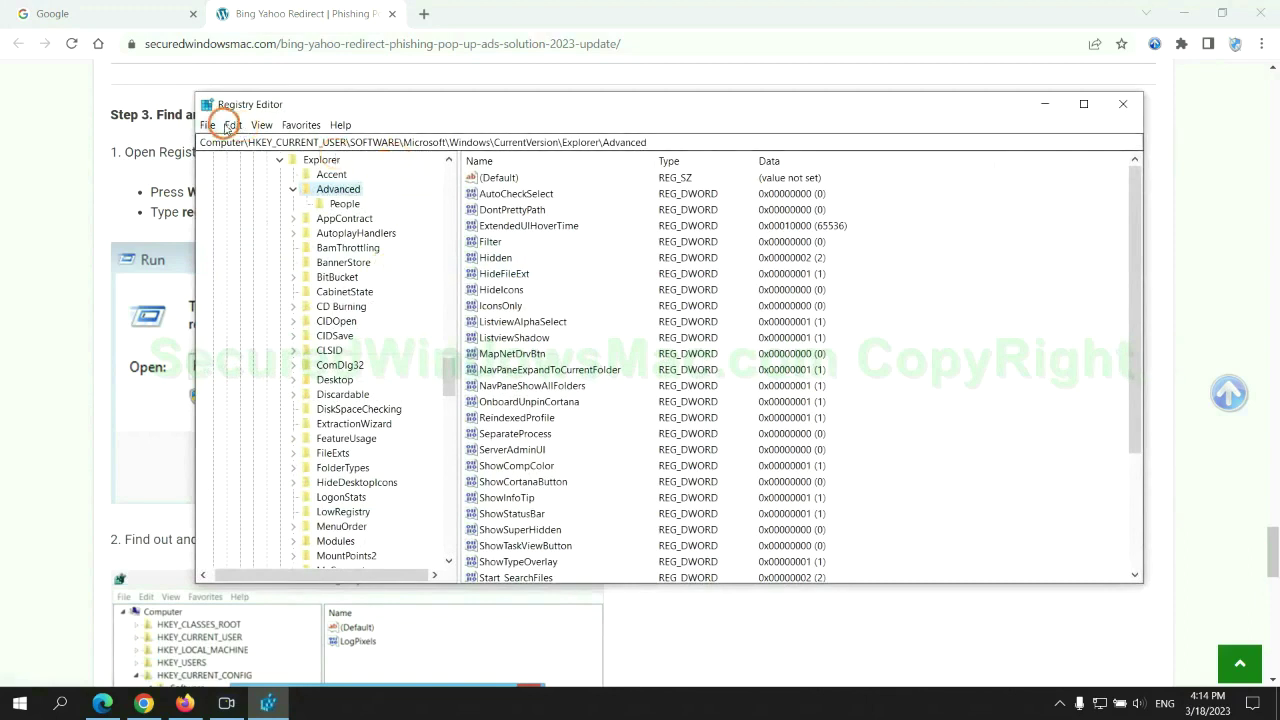
click(233, 125)
click(310, 241)
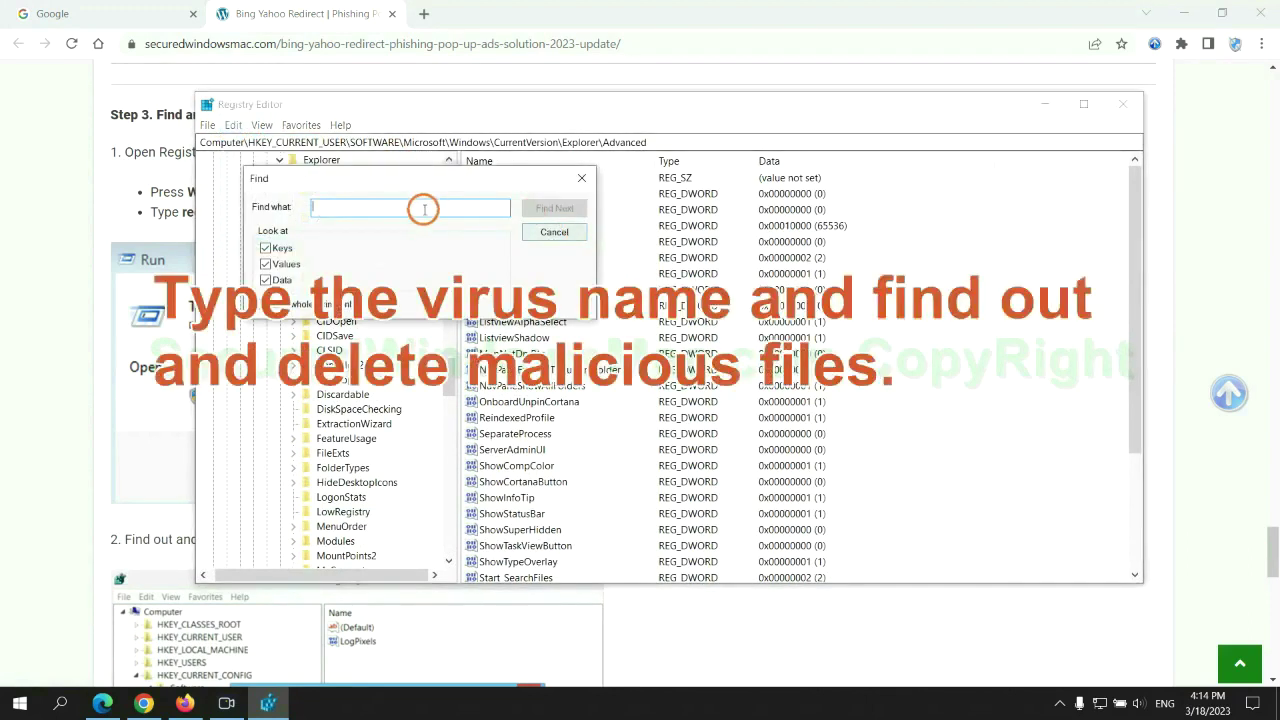
text(Apps)
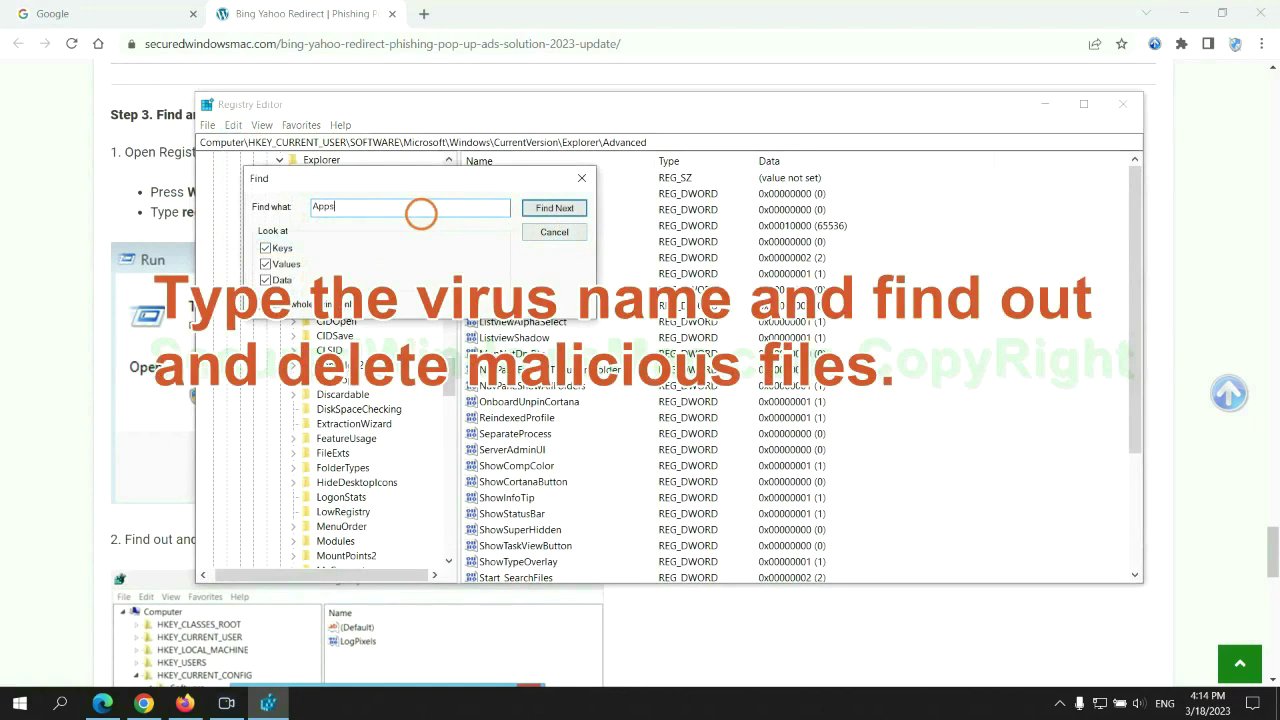
key(Return)
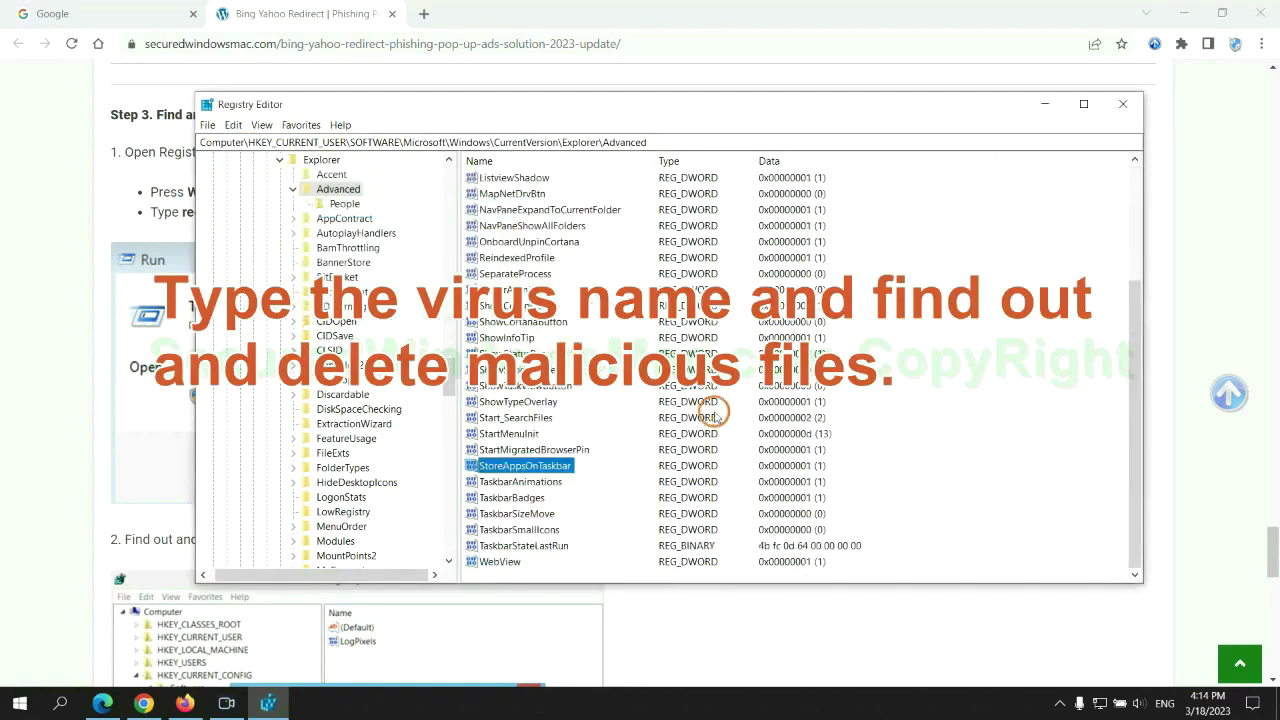
right_click(560, 468)
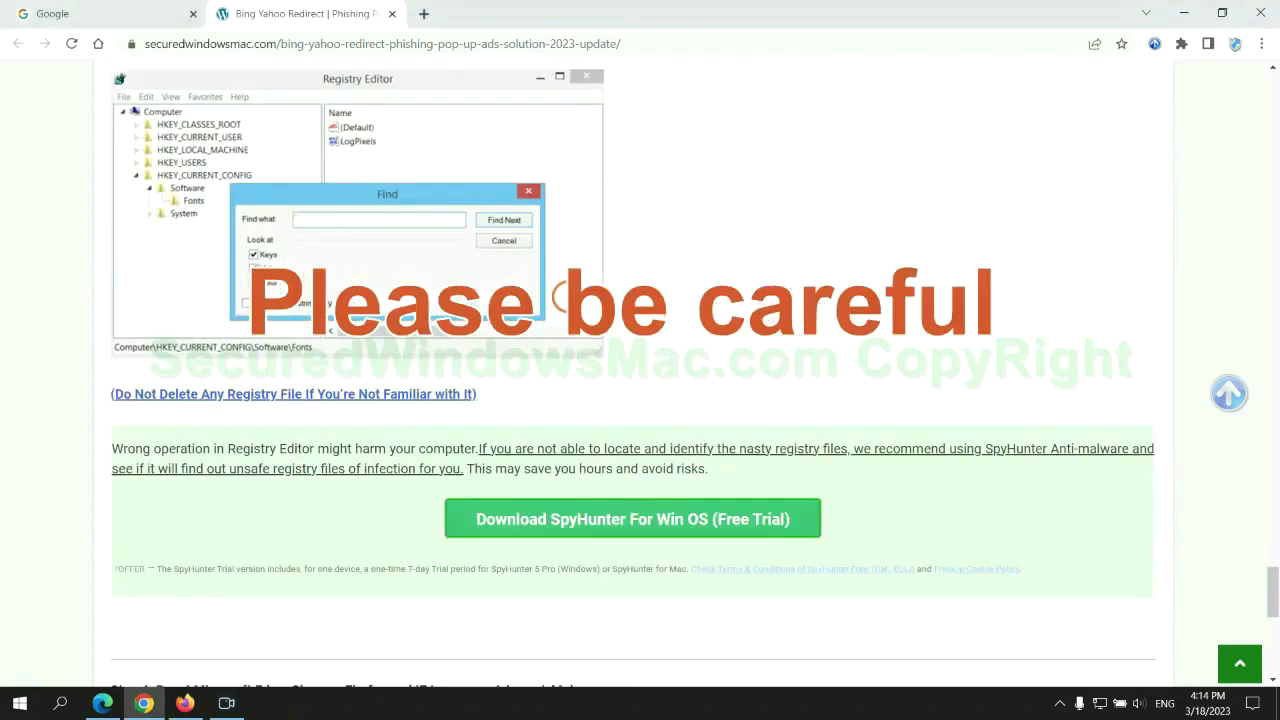
Scroll the guide down to Step 4's Edge, Chrome and Firefox reset instructions.
scroll(566, 299, down, 1)
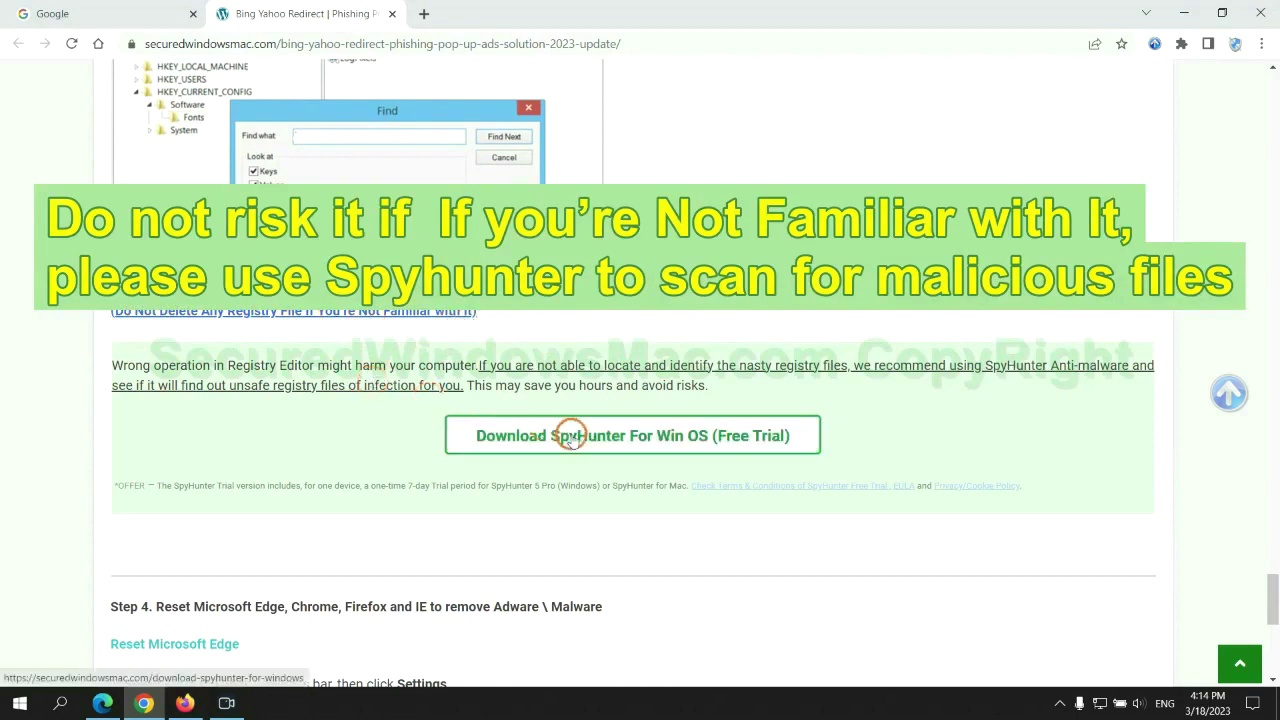
scroll(571, 436, down, 5)
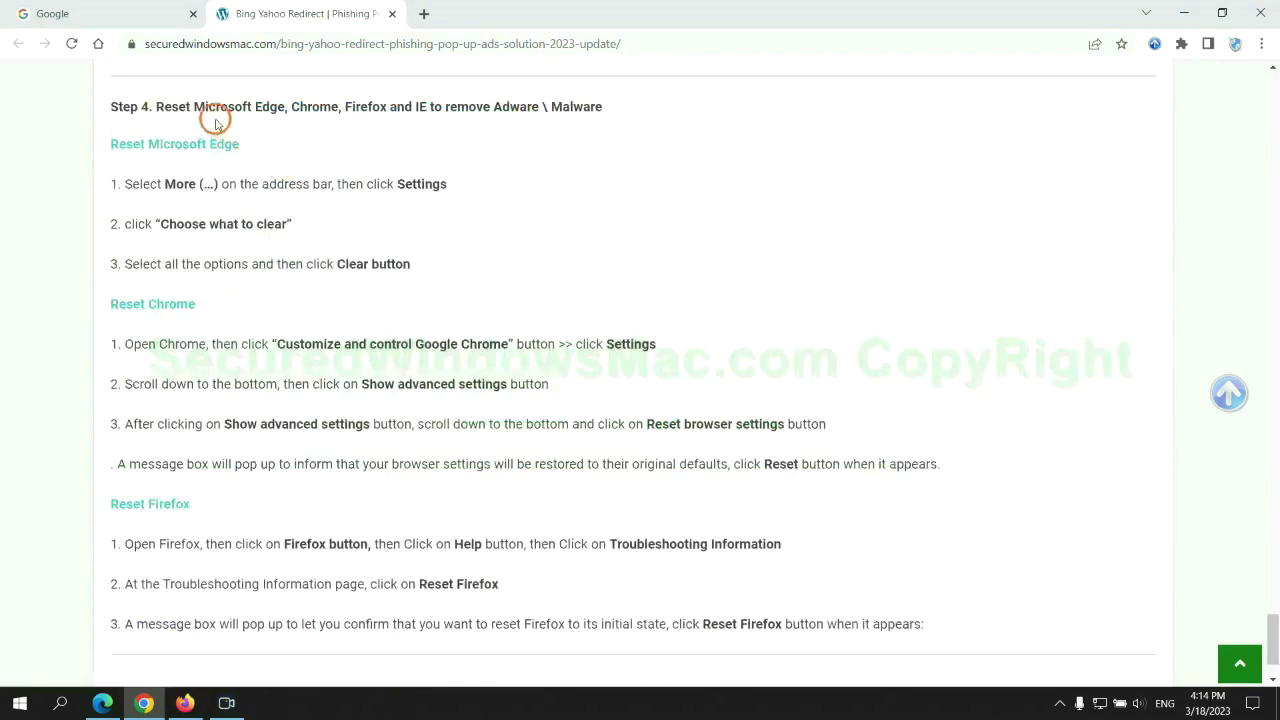
double_click(170, 106)
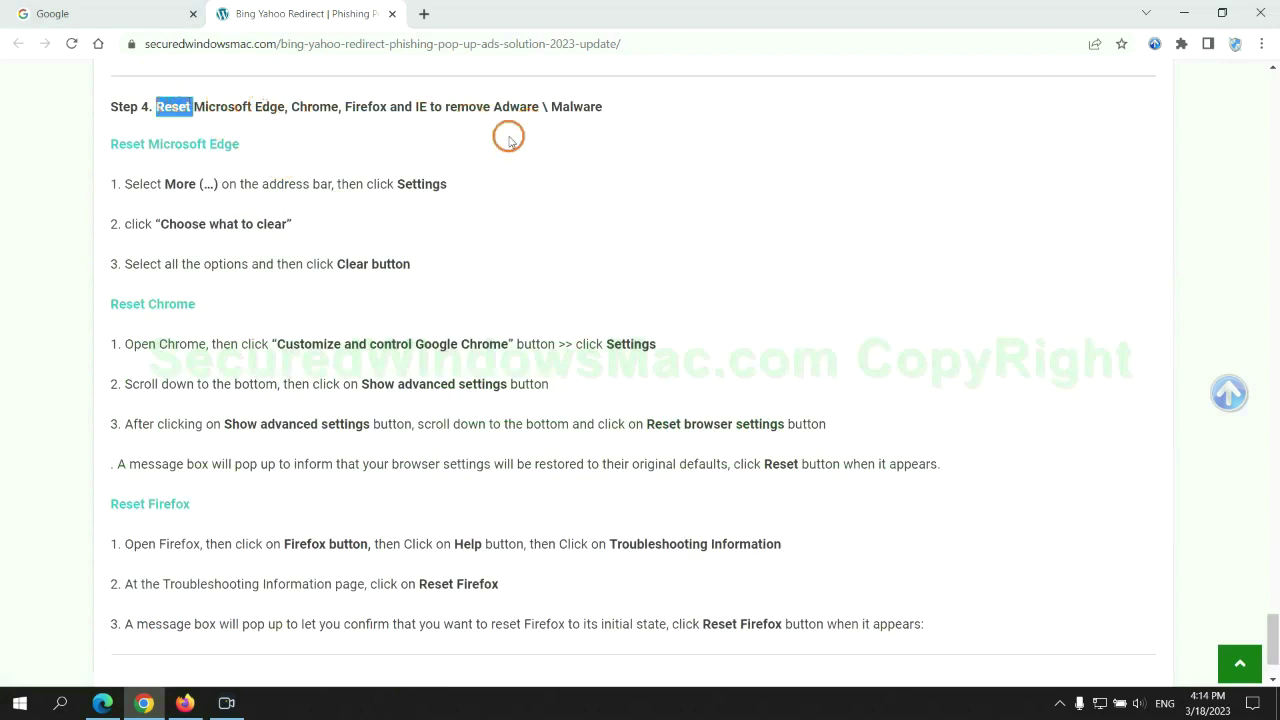
click(508, 138)
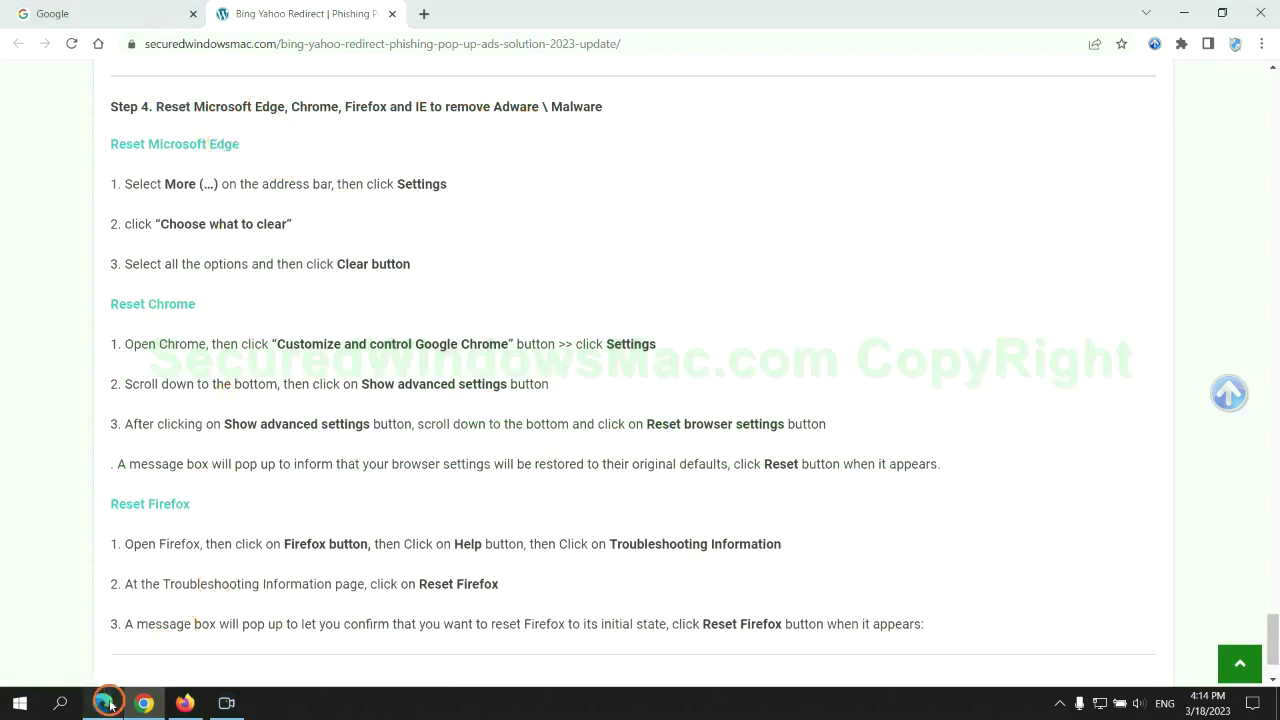
In Edge's Privacy, search, and services settings, open Clear browsing data for All time with history, cookies and cache checked.
click(103, 703)
click(1213, 46)
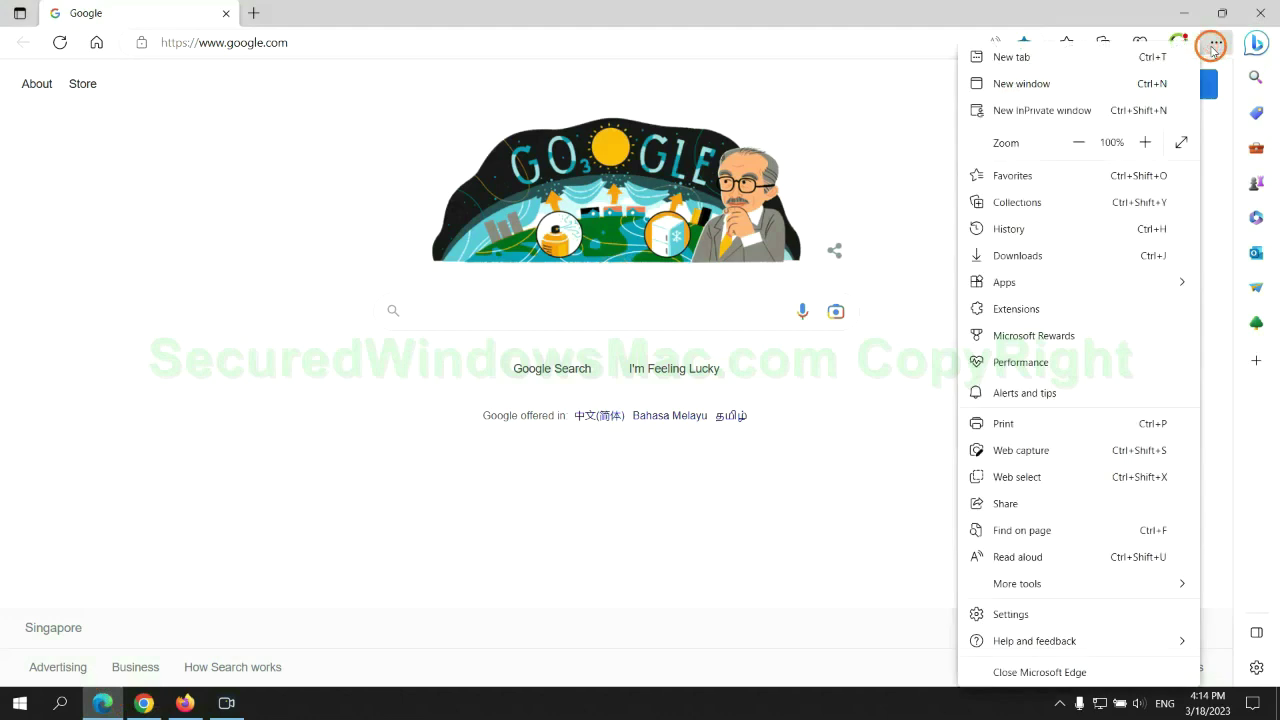
click(1005, 614)
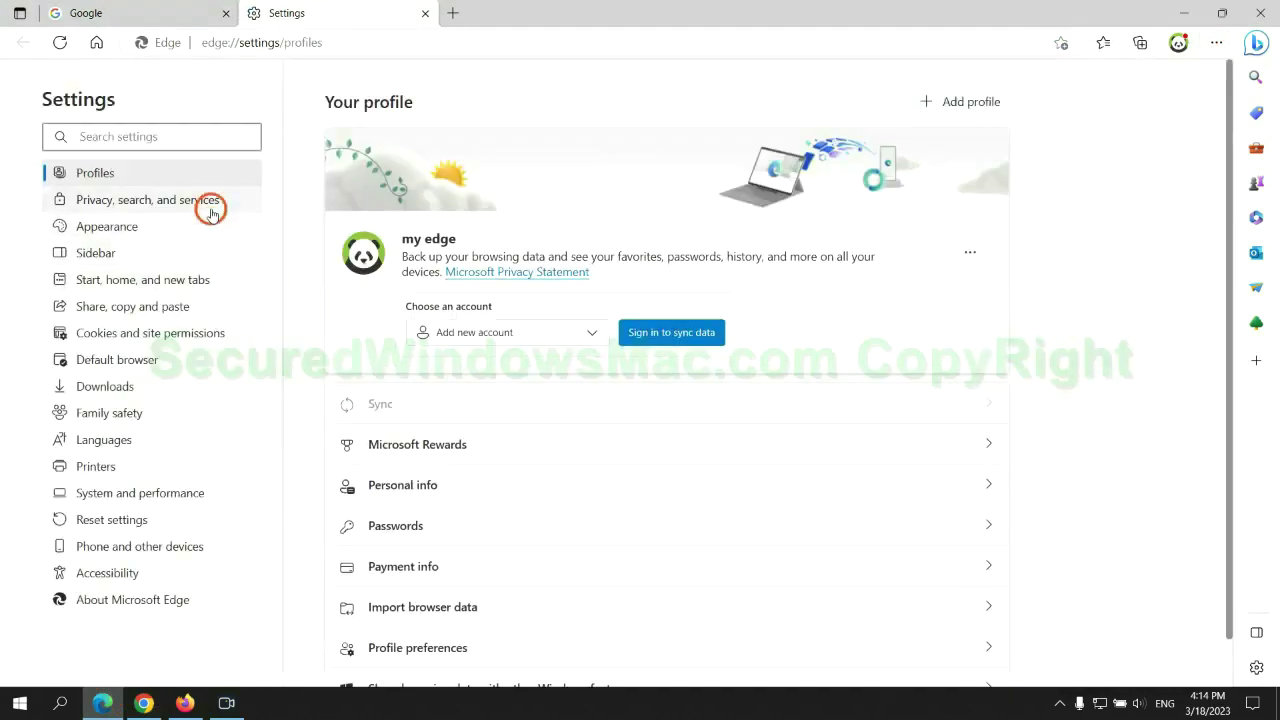
click(210, 210)
scroll(1049, 446, down, 3)
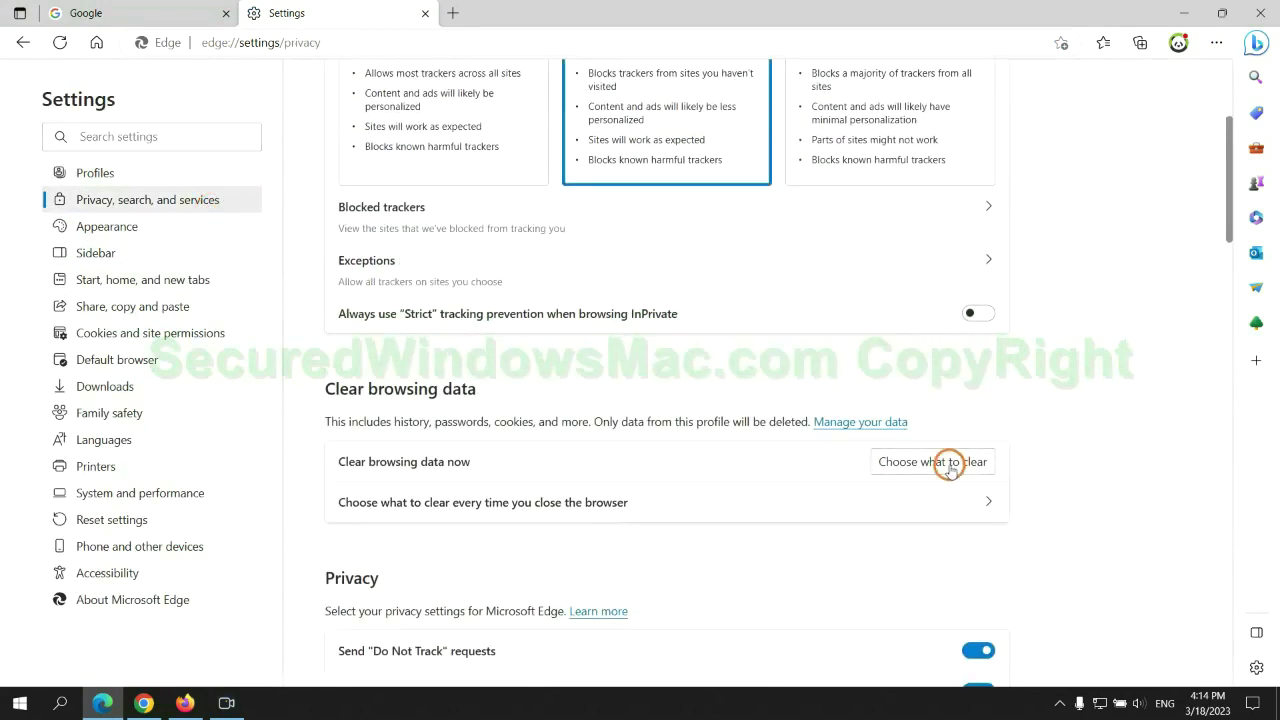
click(949, 462)
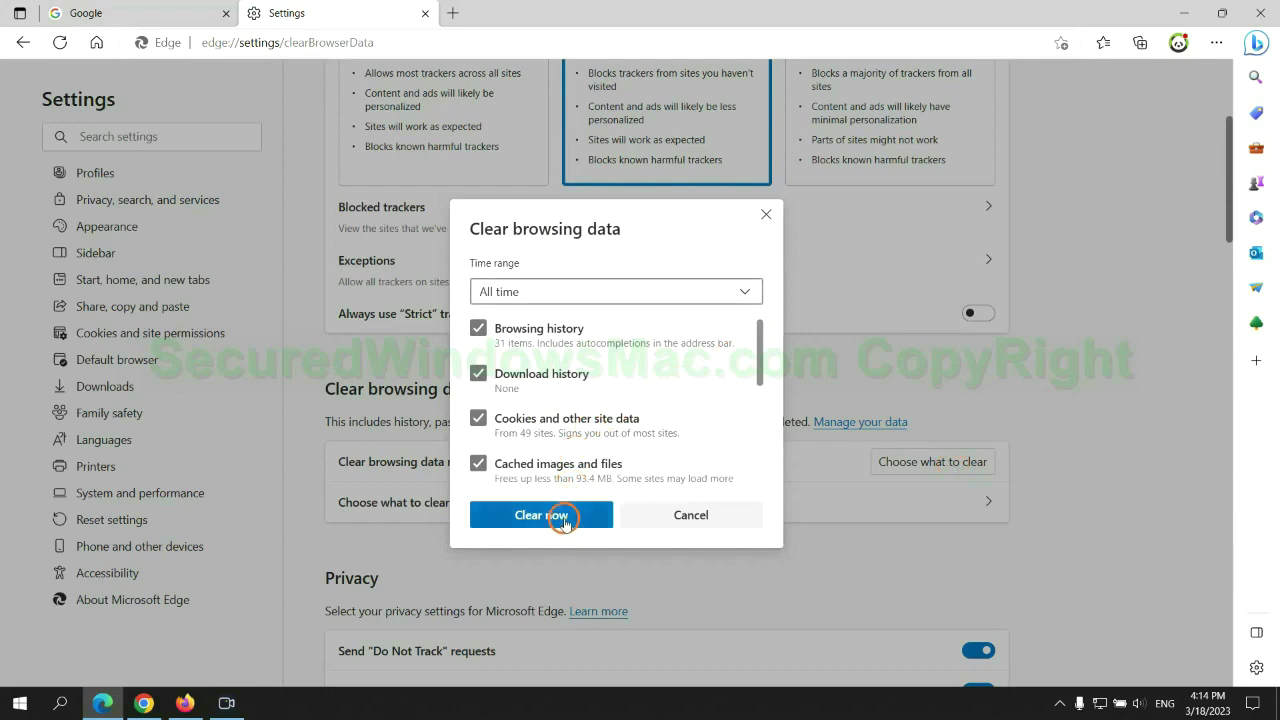
Reach Chrome's 'Restore settings to their original defaults' confirmation, then bring Firefox to the front.
click(144, 703)
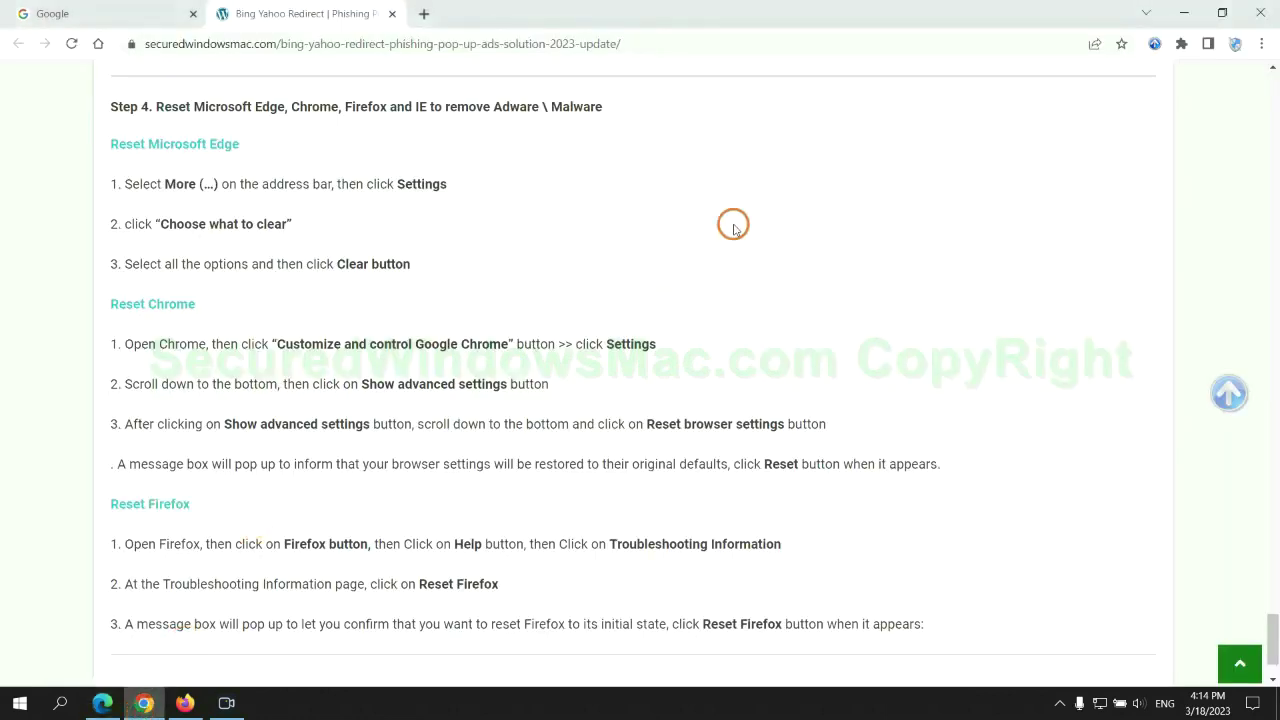
click(1259, 46)
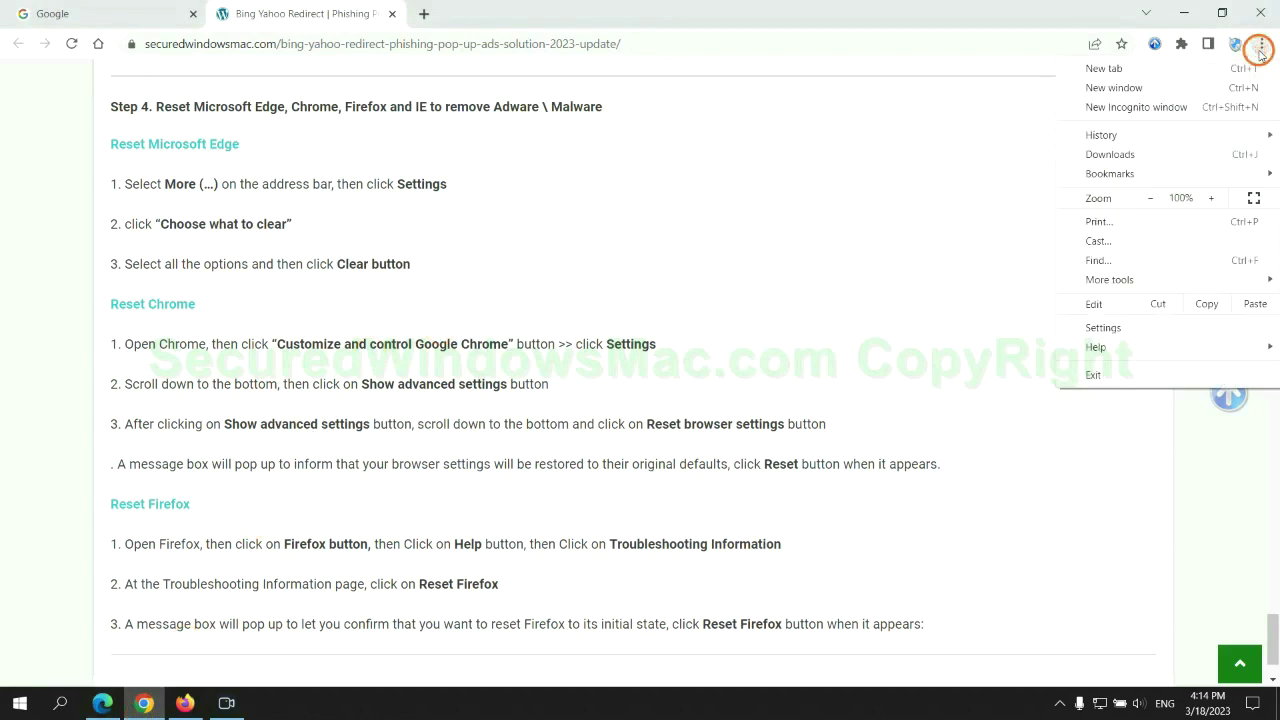
click(1110, 326)
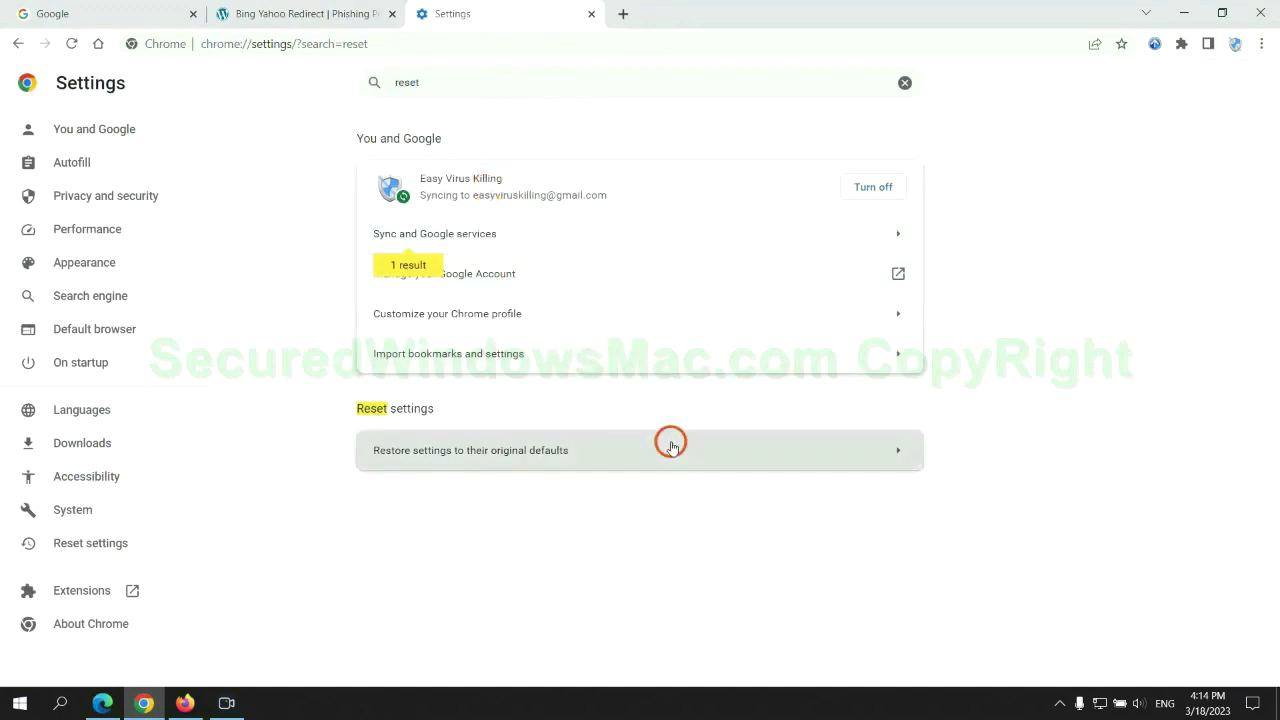
click(671, 448)
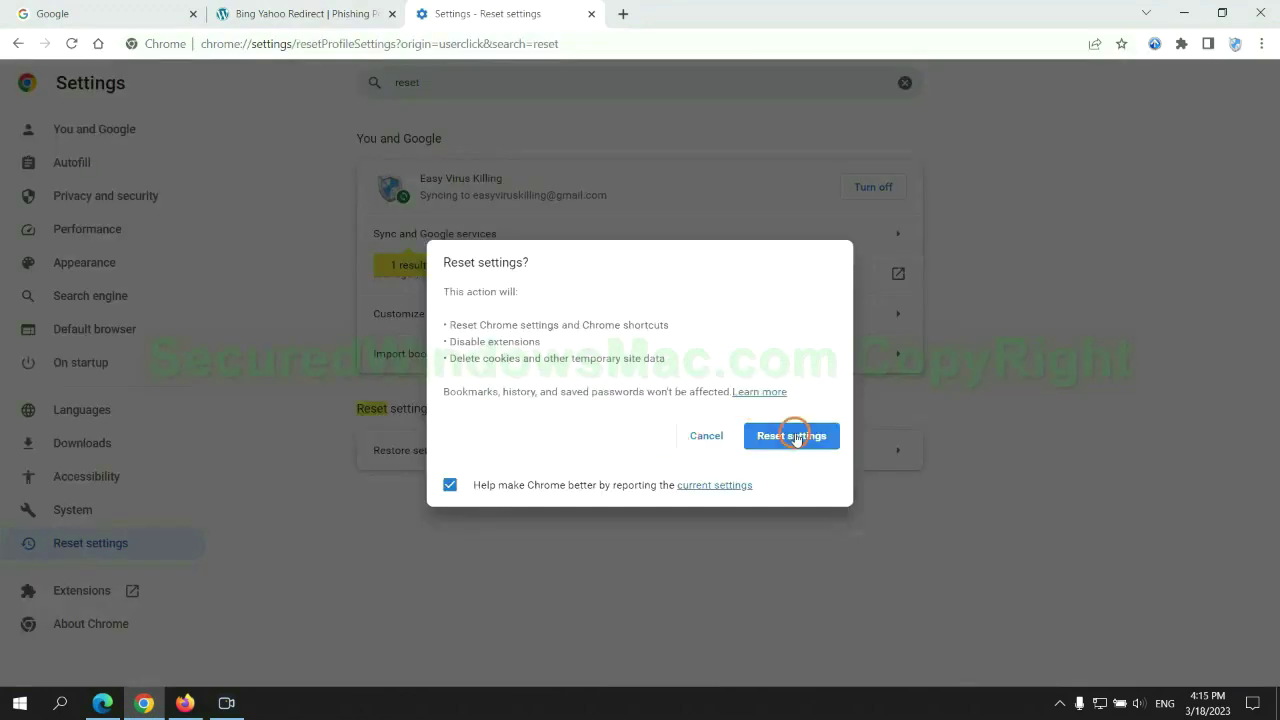
click(183, 703)
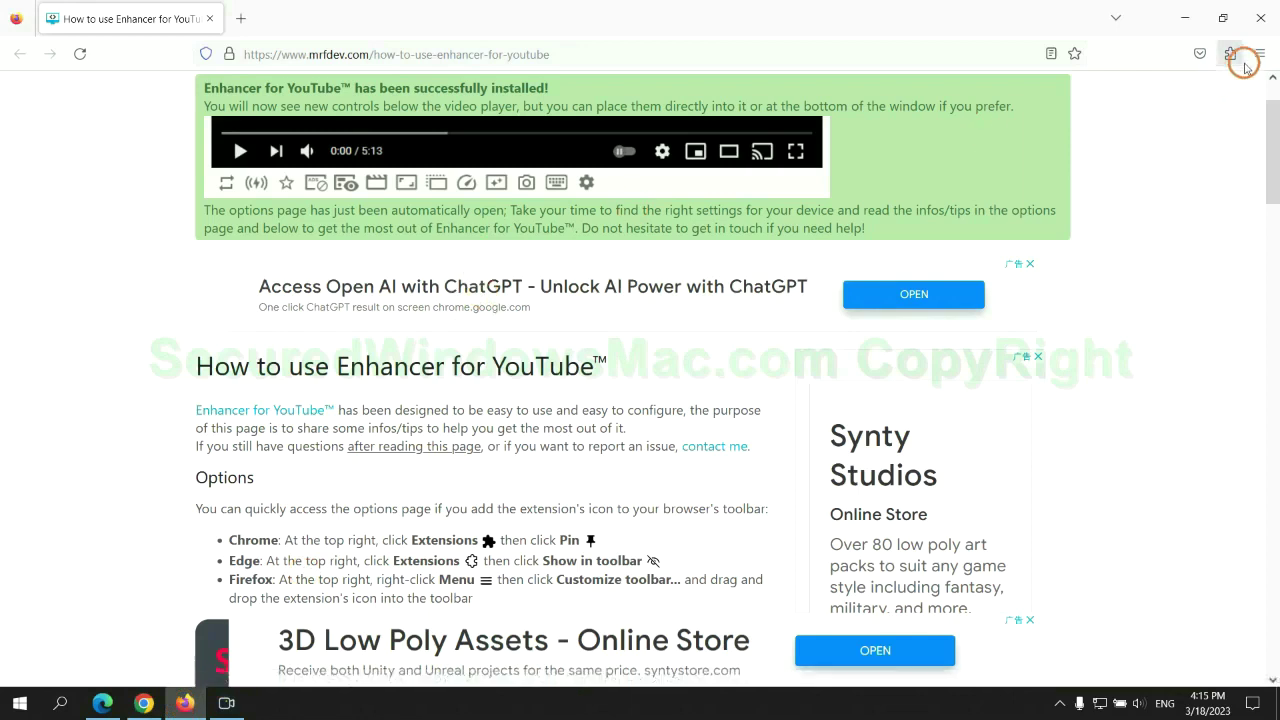
From Firefox's Help > More troubleshooting information page, bring up the Refresh Firefox confirmation.
click(1258, 53)
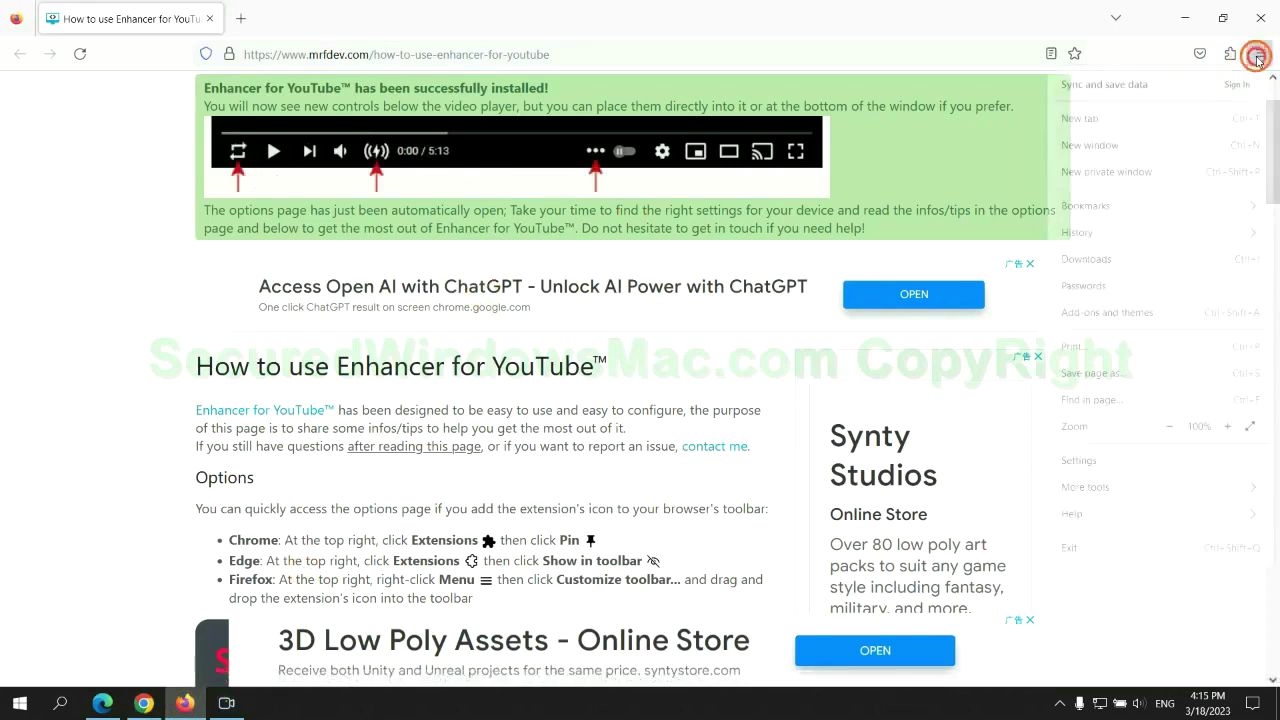
click(1088, 514)
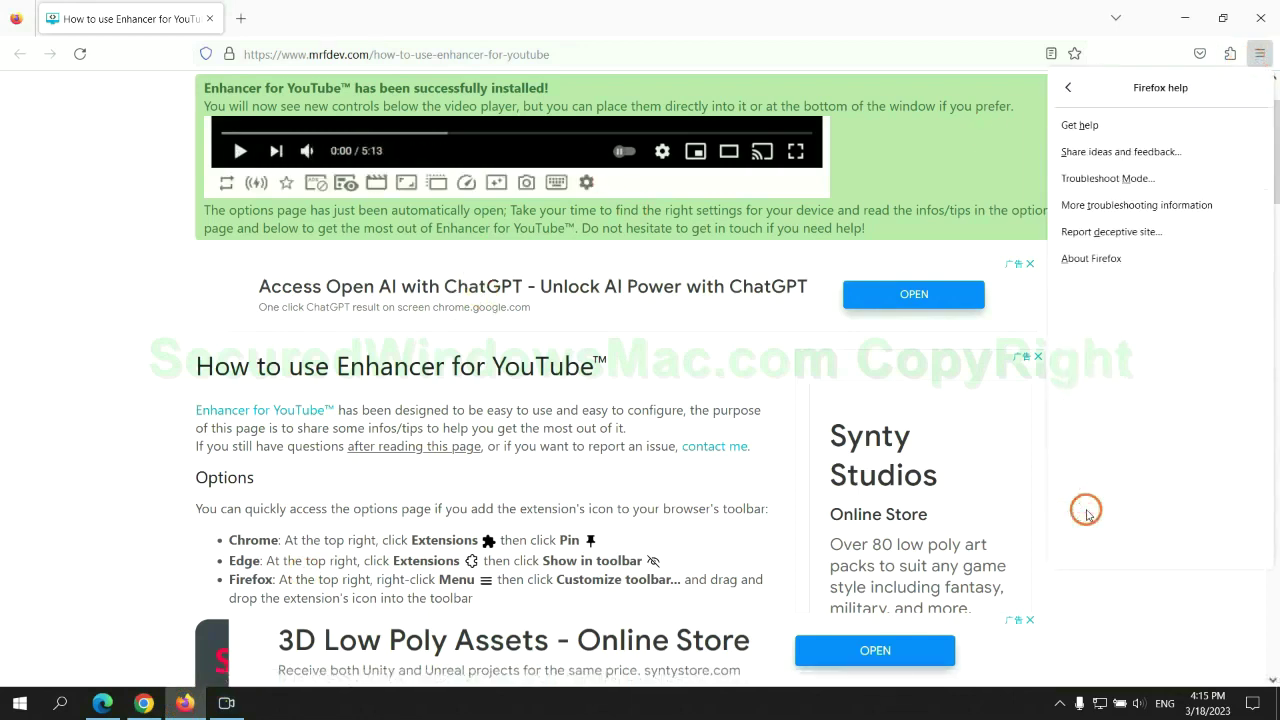
click(1141, 207)
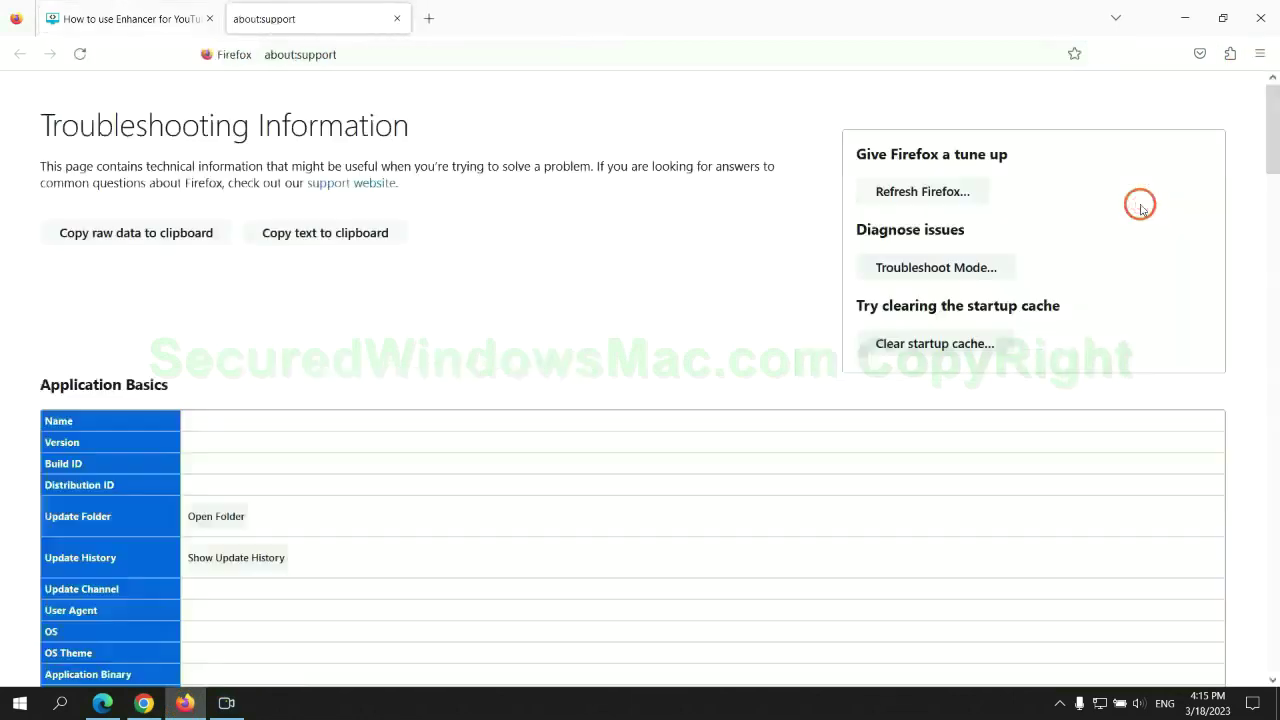
click(878, 193)
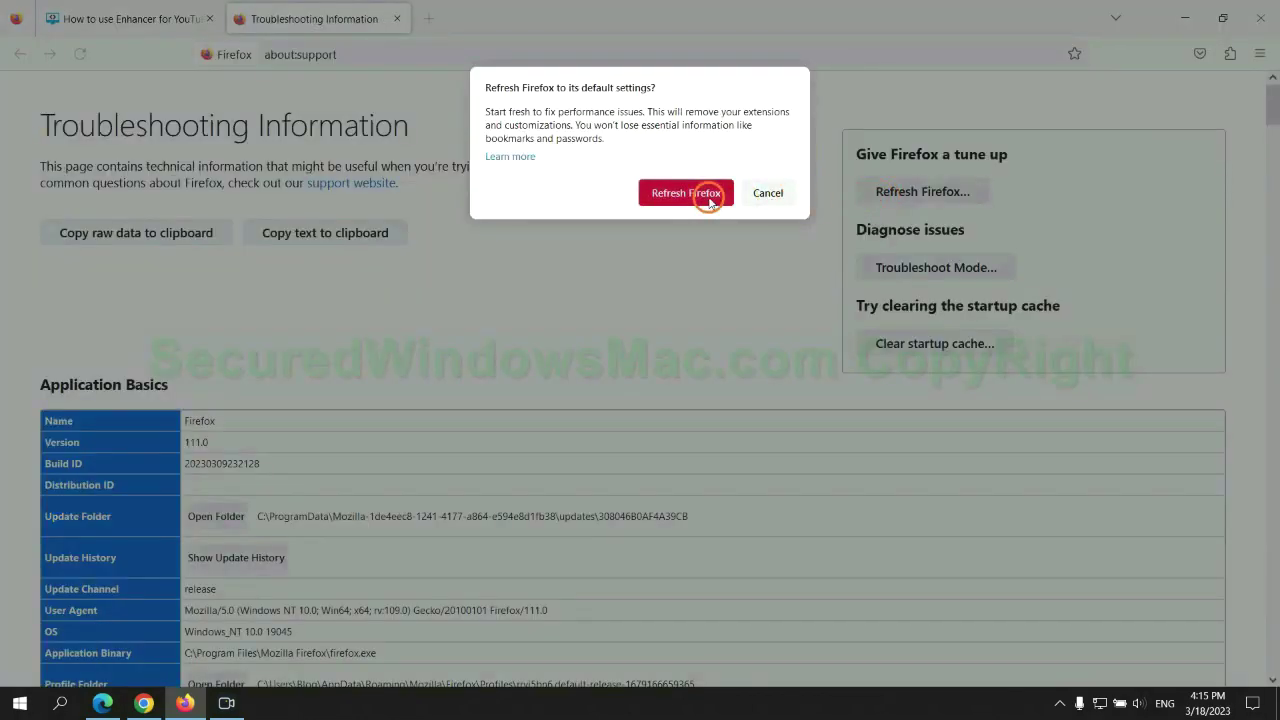
Return to Google Chrome, where the Reset settings confirmation is showing.
click(144, 703)
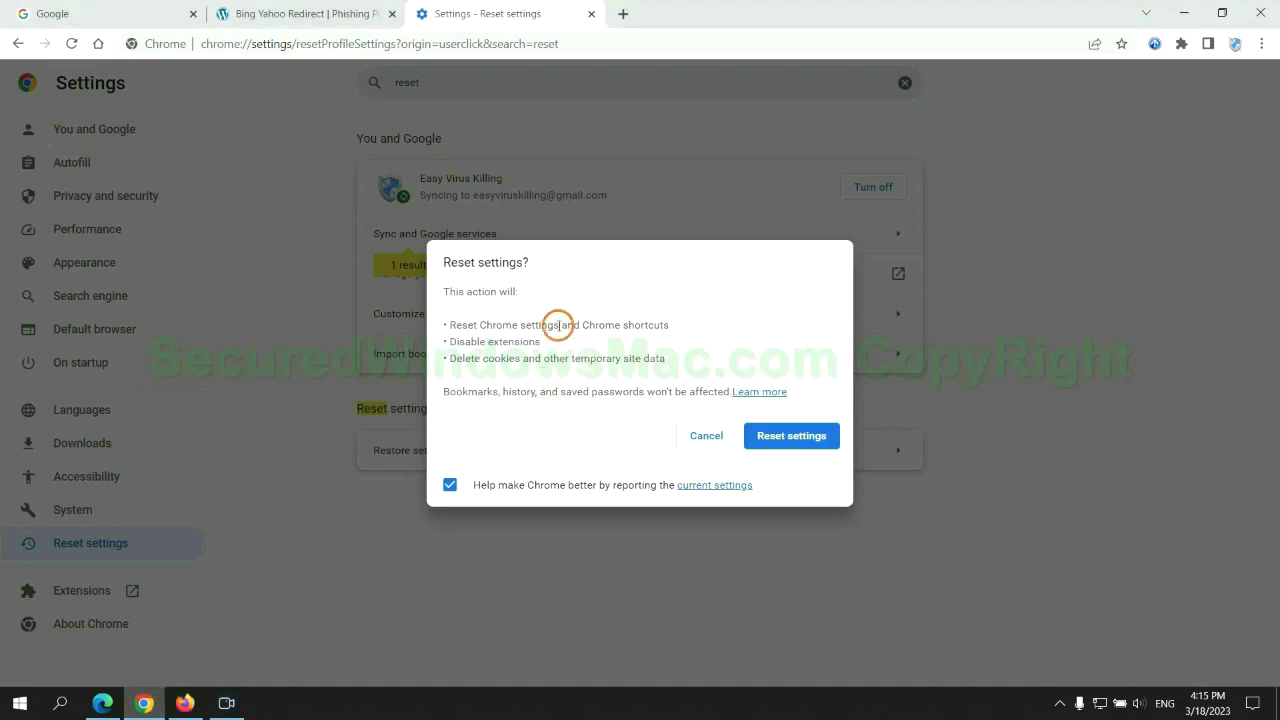